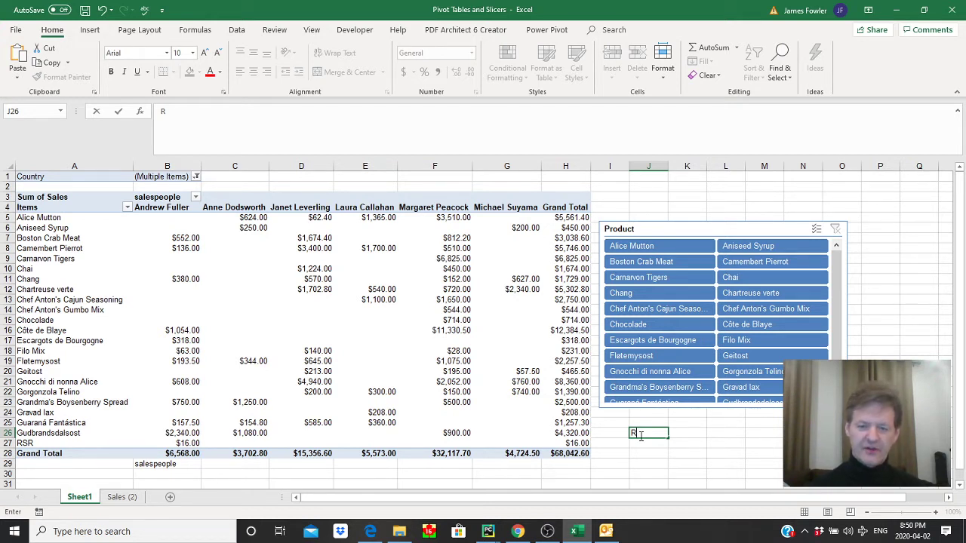
Duplicate Sheet1 with Move or Copy and rename the copy 'Pay'.
{"action": "key", "text": "BackSpace"}
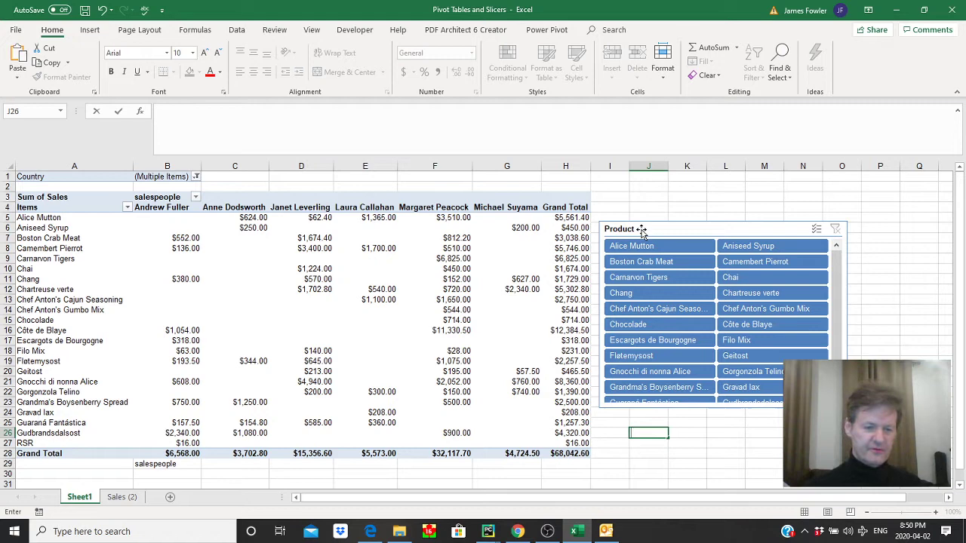
{"action": "right_click", "coordinate": [71, 500]}
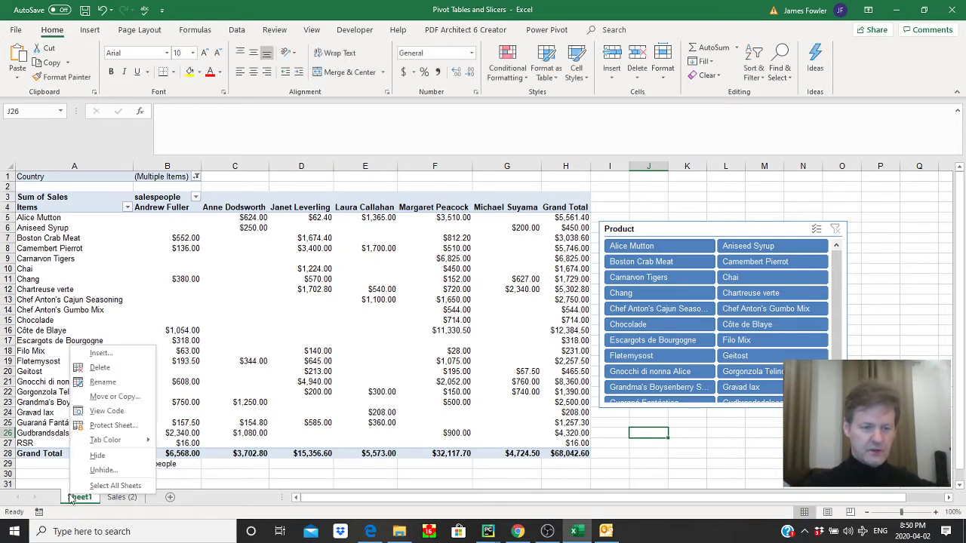
{"action": "left_click", "coordinate": [109, 398]}
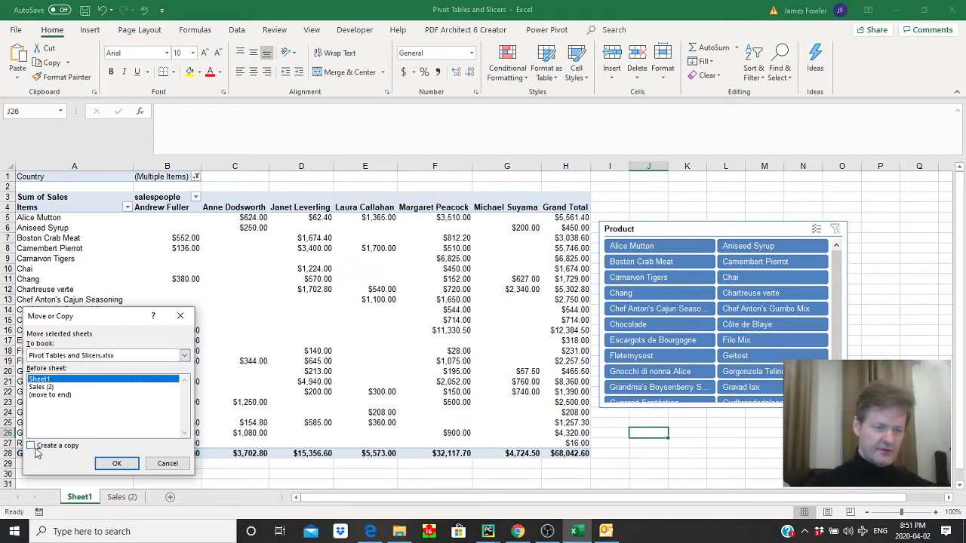
{"action": "left_click", "coordinate": [34, 447]}
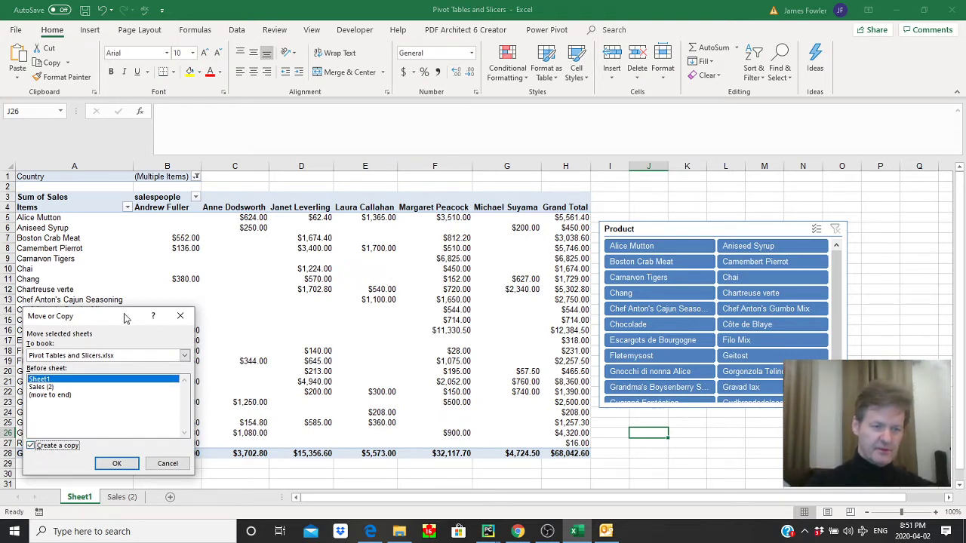
{"action": "left_click_drag", "start_coordinate": [128, 317], "coordinate": [278, 178]}
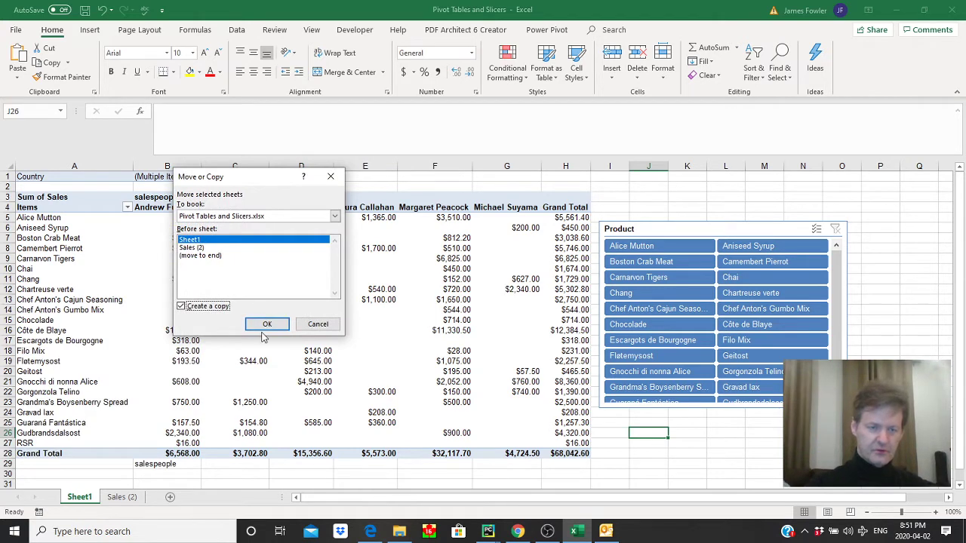
{"action": "left_click", "coordinate": [267, 324]}
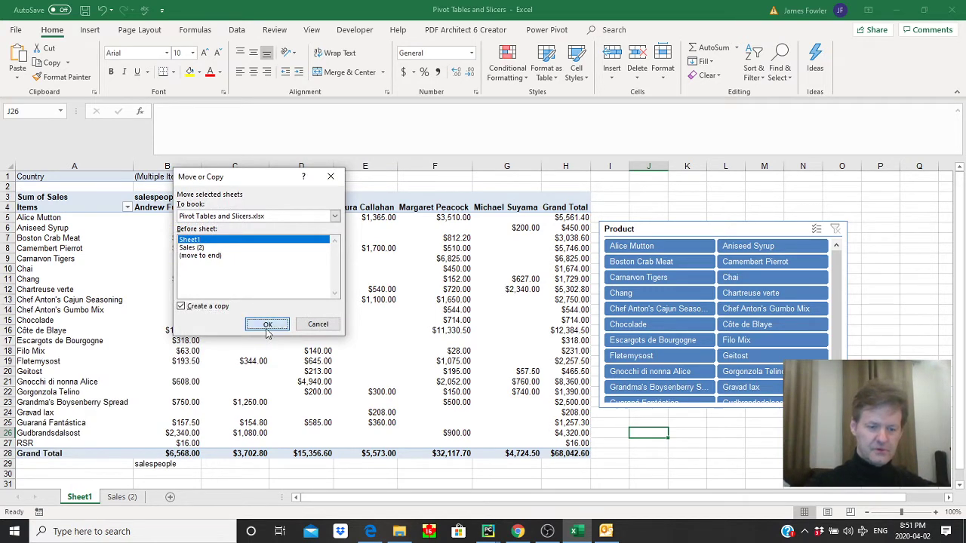
{"action": "double_click", "coordinate": [102, 496]}
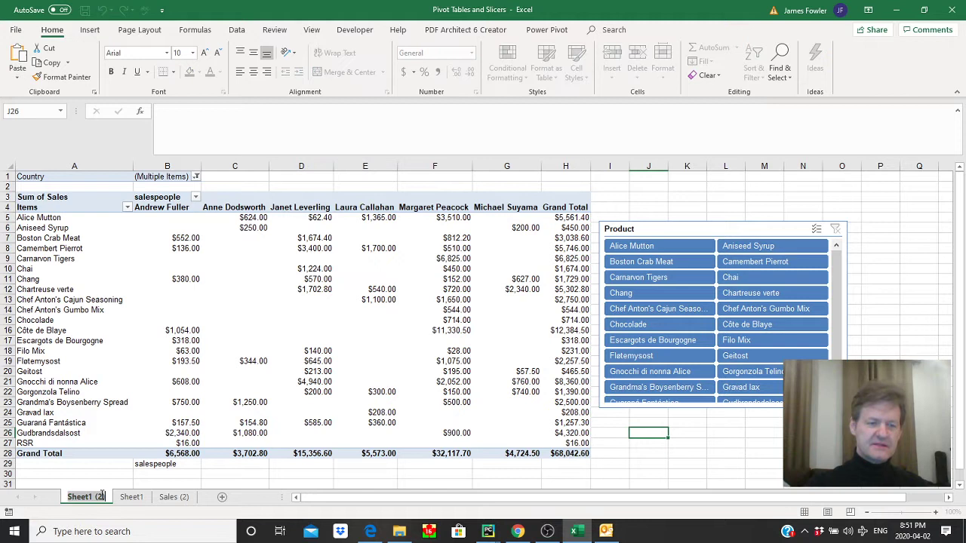
{"action": "type", "text": "Pay"}
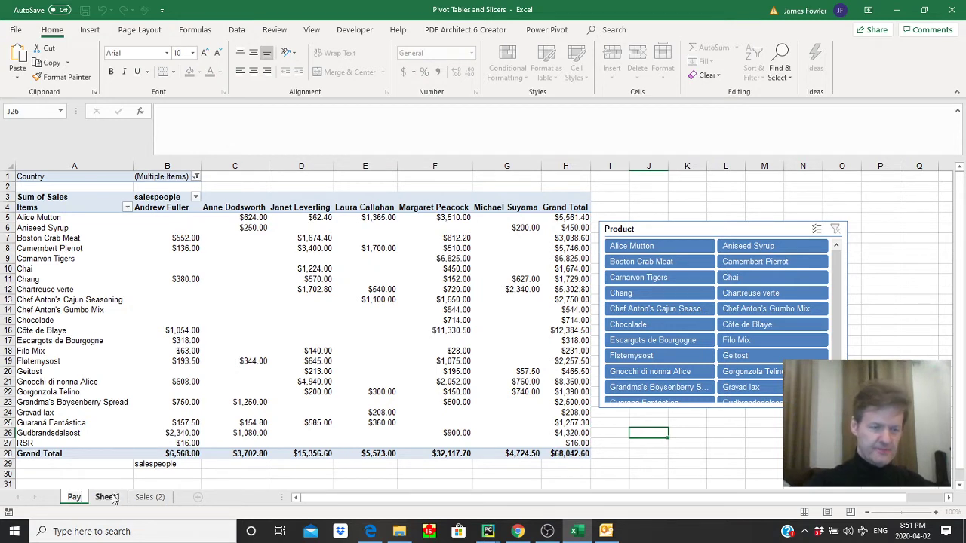
Make a second copy of Sheet1 named 'Comps', then switch to the Pay sheet.
{"action": "left_click", "coordinate": [110, 498]}
{"action": "right_click", "coordinate": [111, 500]}
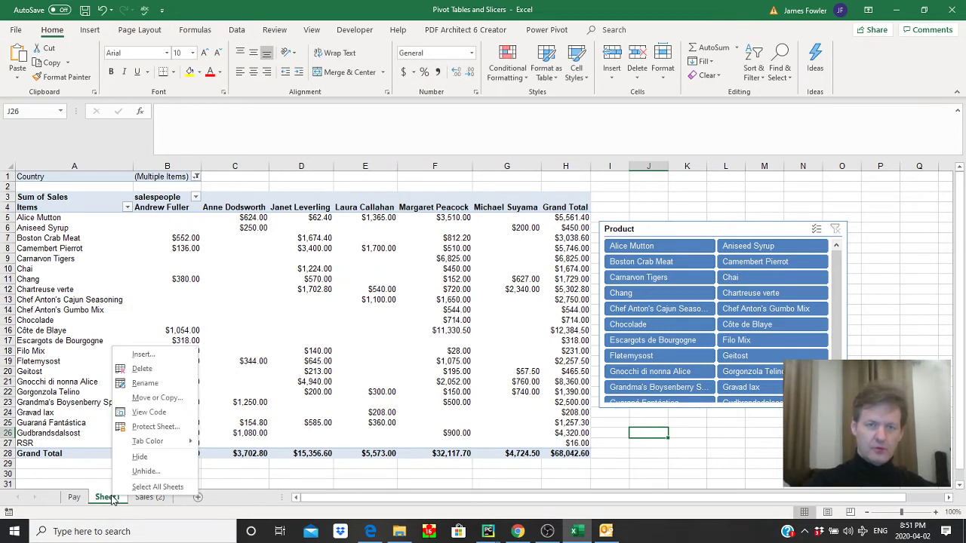
{"action": "left_click", "coordinate": [136, 398]}
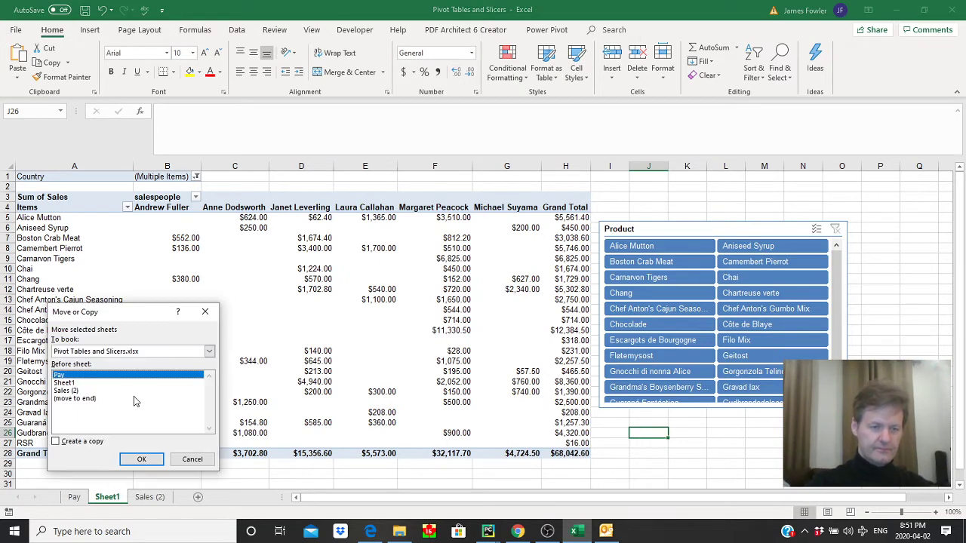
{"action": "left_click", "coordinate": [85, 442]}
{"action": "left_click", "coordinate": [141, 459]}
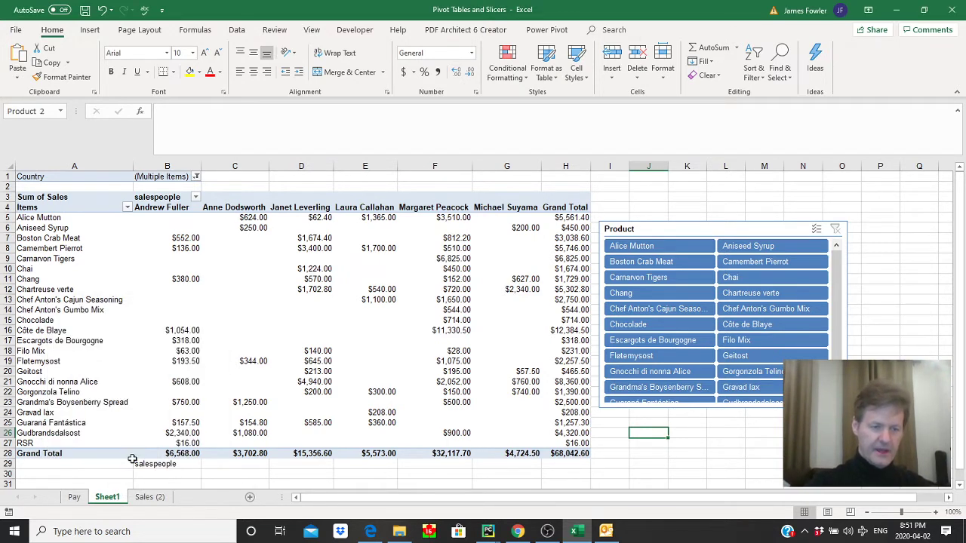
{"action": "double_click", "coordinate": [86, 497]}
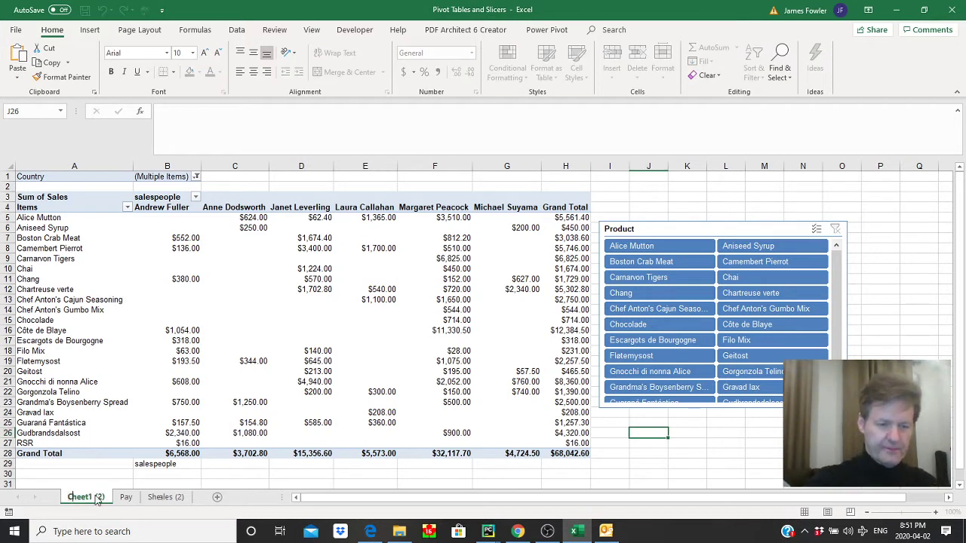
{"action": "type", "text": "Comps"}
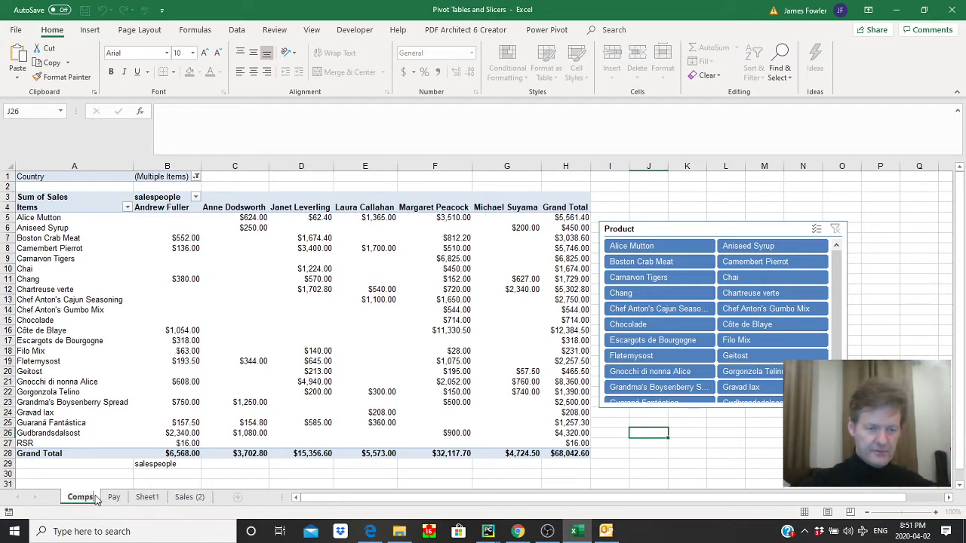
{"action": "key", "text": "Return"}
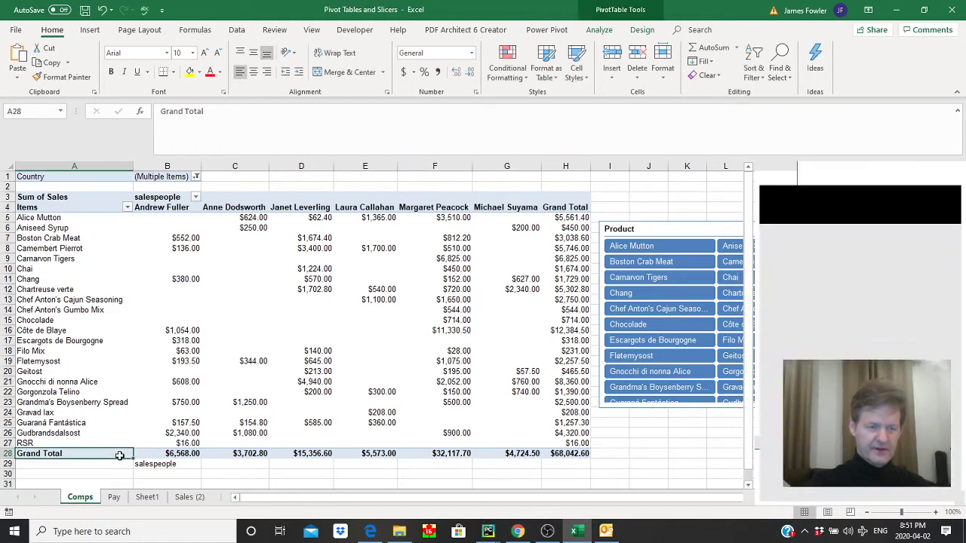
{"action": "left_click", "coordinate": [114, 497]}
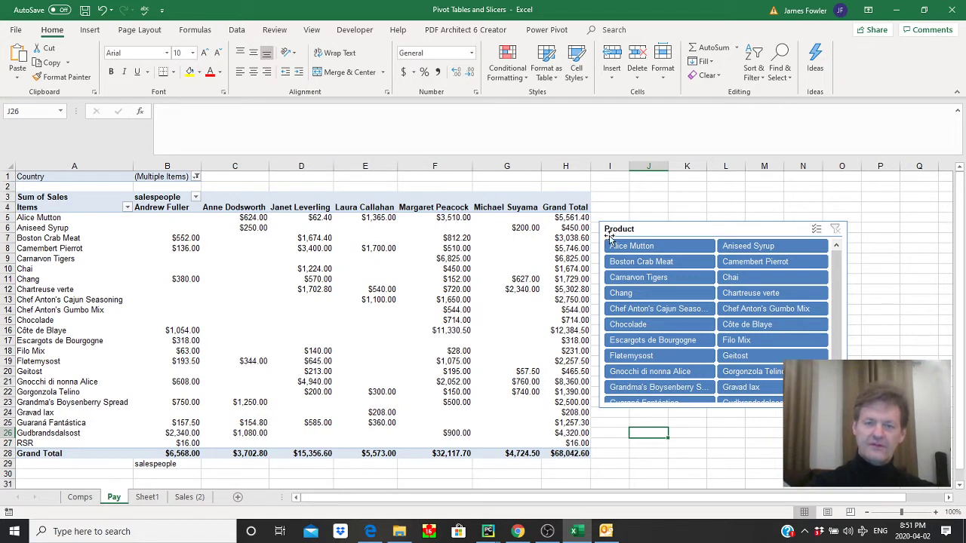
Delete the Product slicer from the Pay sheet, leaving the Country-filtered pivot table.
{"action": "left_click", "coordinate": [663, 225]}
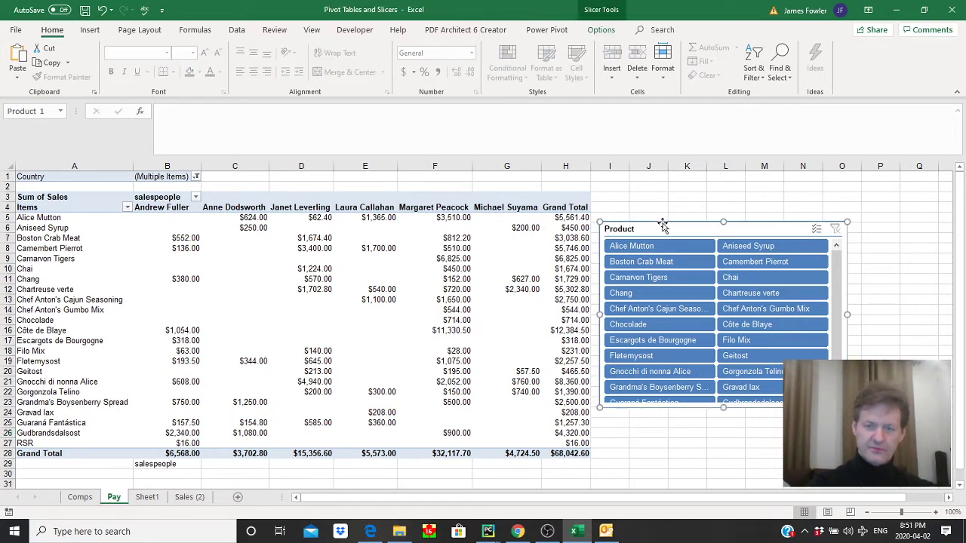
{"action": "key", "text": "Delete"}
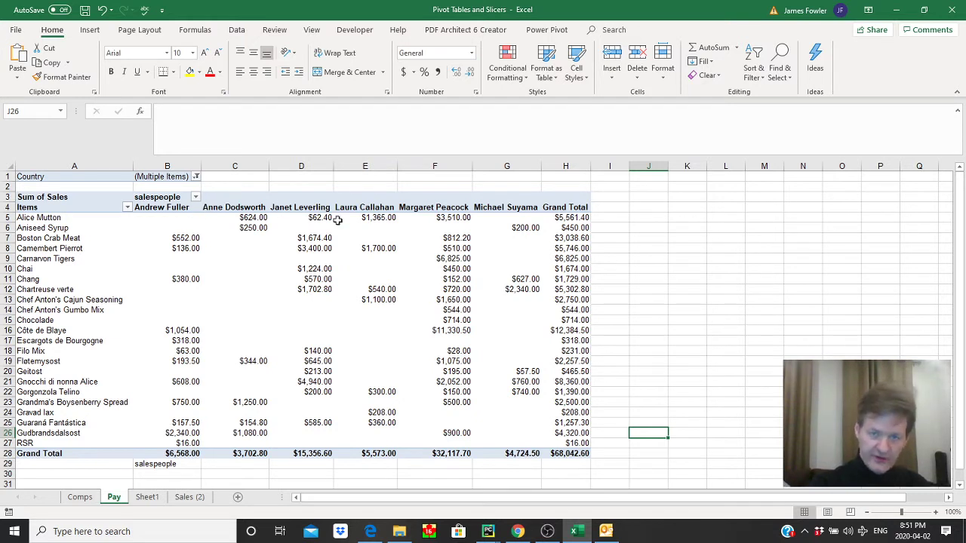
{"action": "mouse_move", "coordinate": [255, 215]}
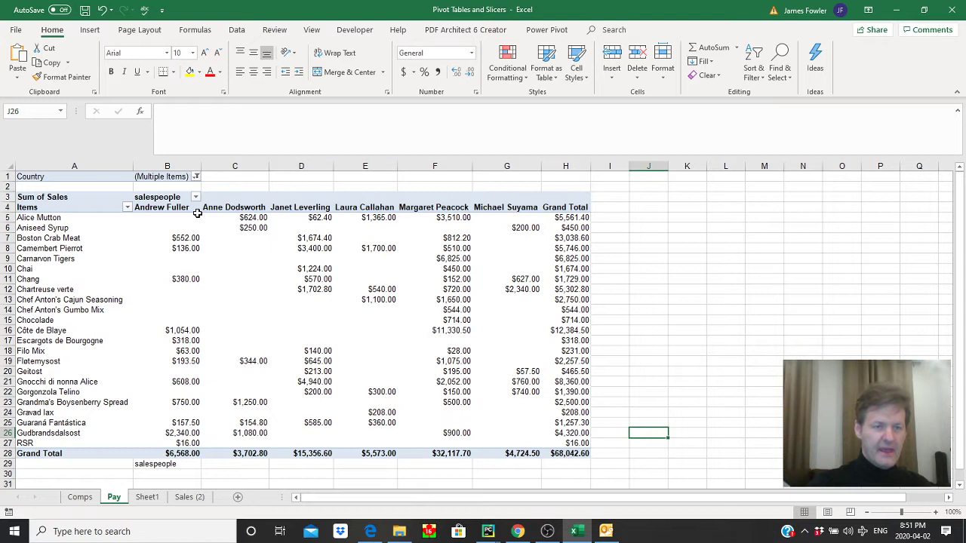
{"action": "mouse_move", "coordinate": [194, 224]}
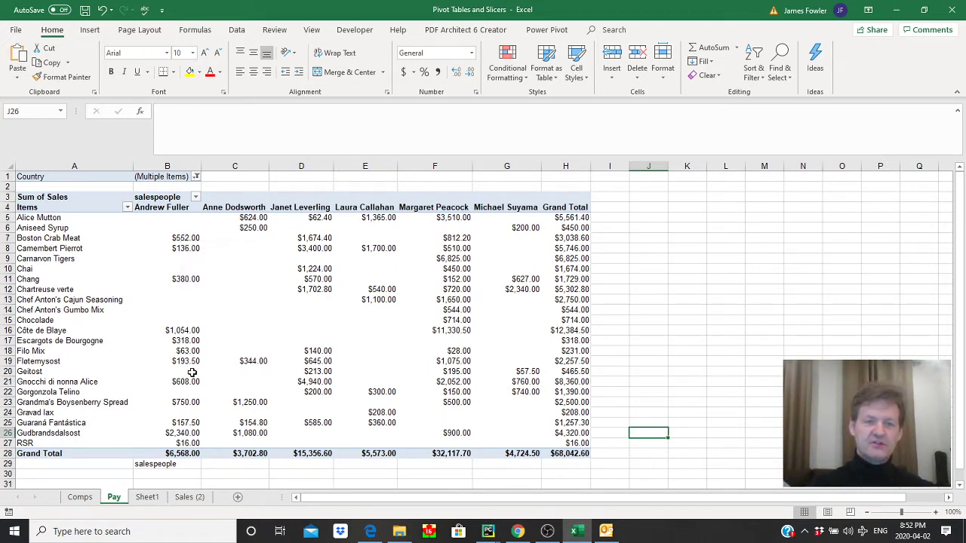
{"action": "mouse_move", "coordinate": [193, 369]}
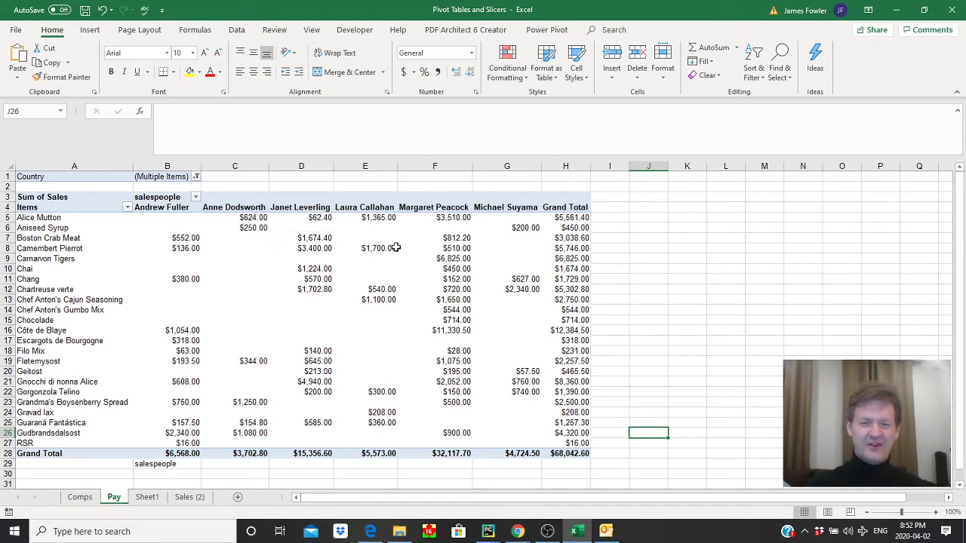
With a pivot value selected, open Fields, Items & Sets on the PivotTable Analyze tab.
{"action": "left_click", "coordinate": [447, 289]}
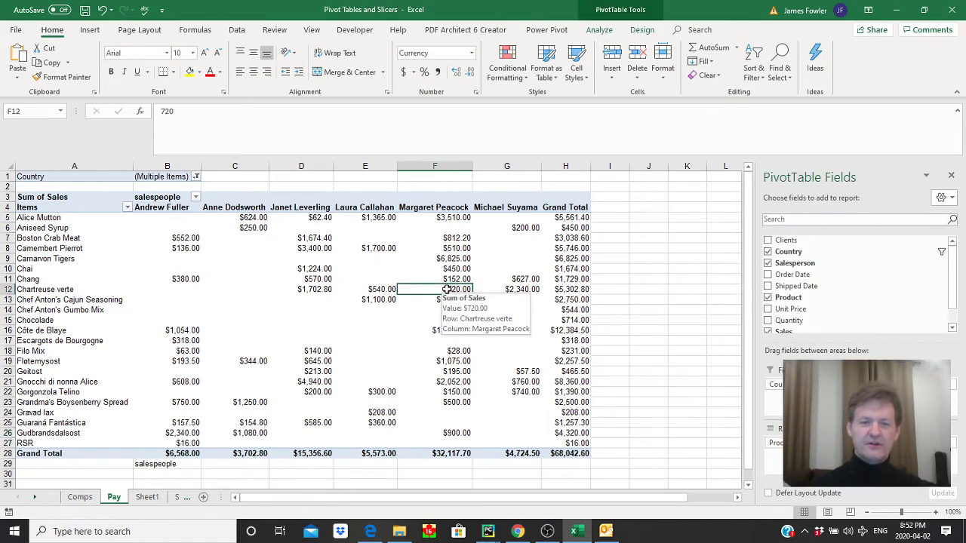
{"action": "left_click", "coordinate": [320, 279]}
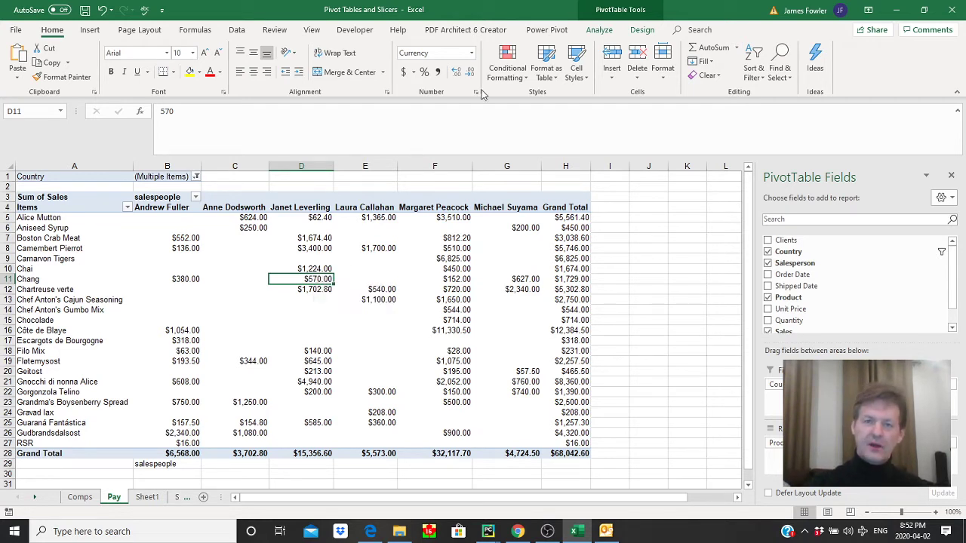
{"action": "left_click", "coordinate": [597, 31]}
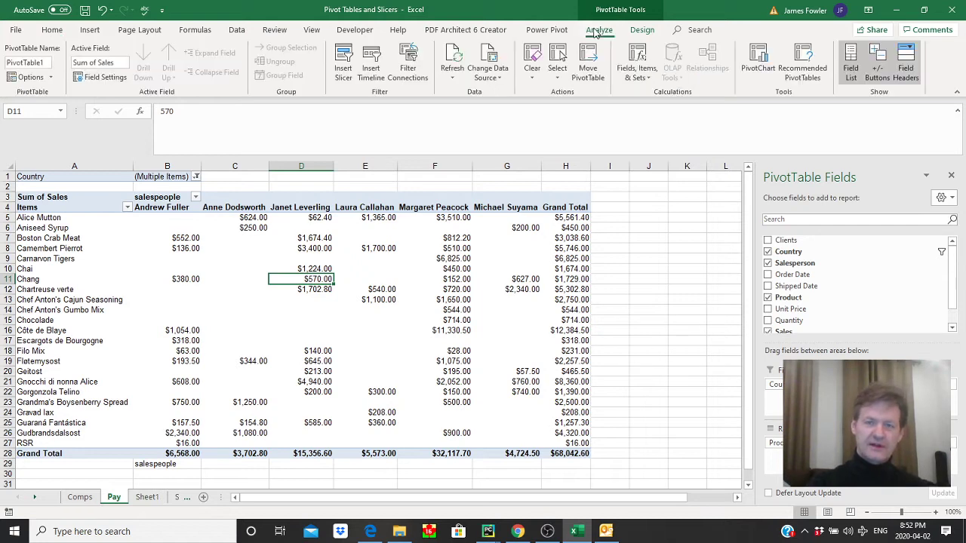
{"action": "left_click", "coordinate": [636, 75]}
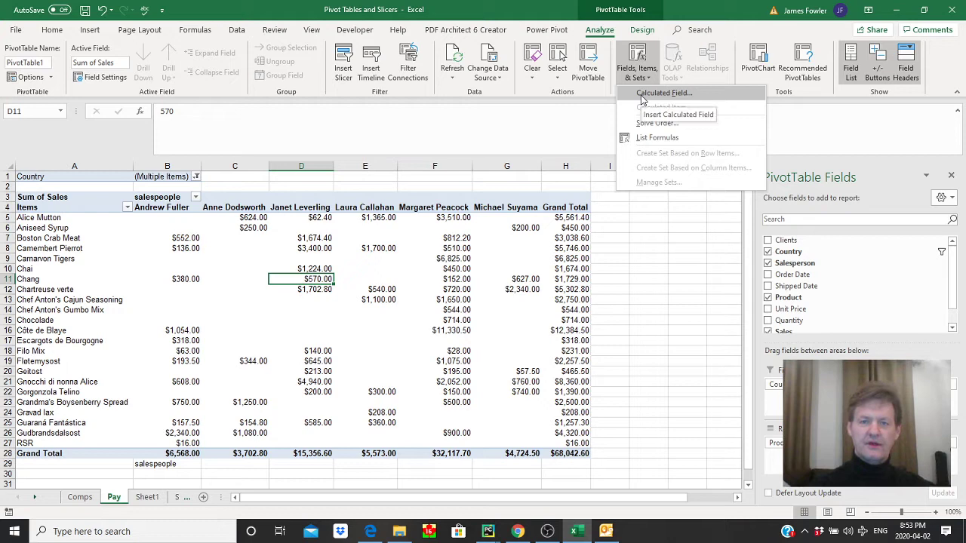
Create a calculated field named Pay with the formula =Sales*.05.
{"action": "left_click", "coordinate": [642, 93]}
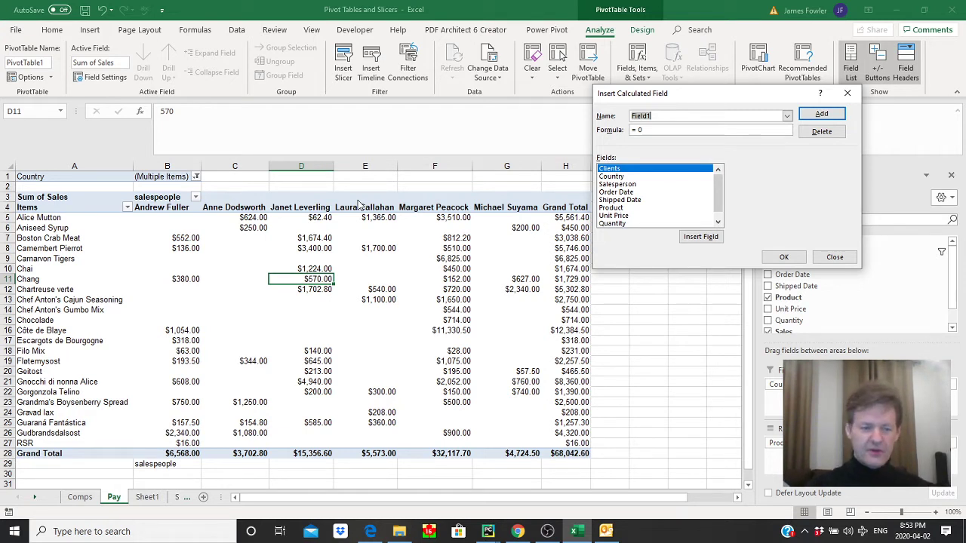
{"action": "type", "text": "Pay"}
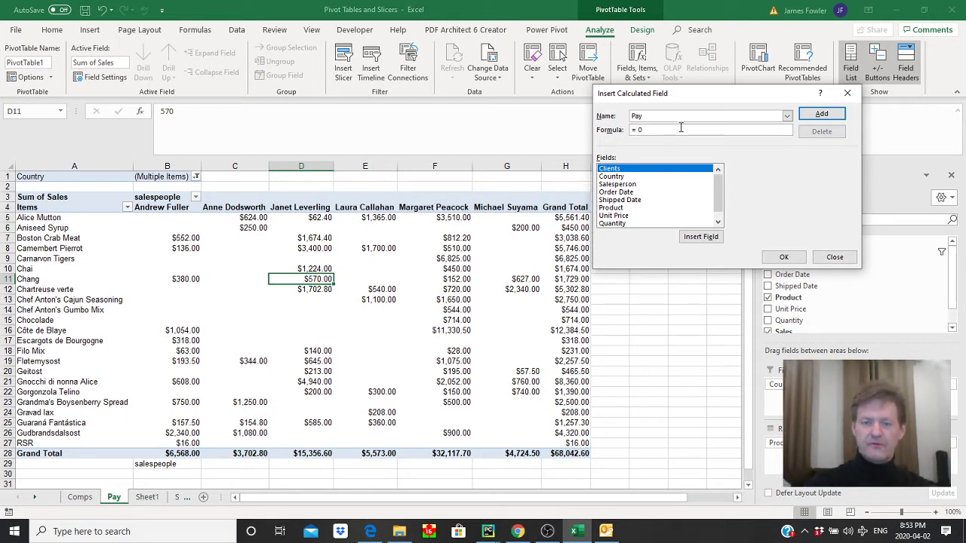
{"action": "key", "text": "BackSpace"}
{"action": "key", "text": "BackSpace"}
{"action": "key", "text": "BackSpace"}
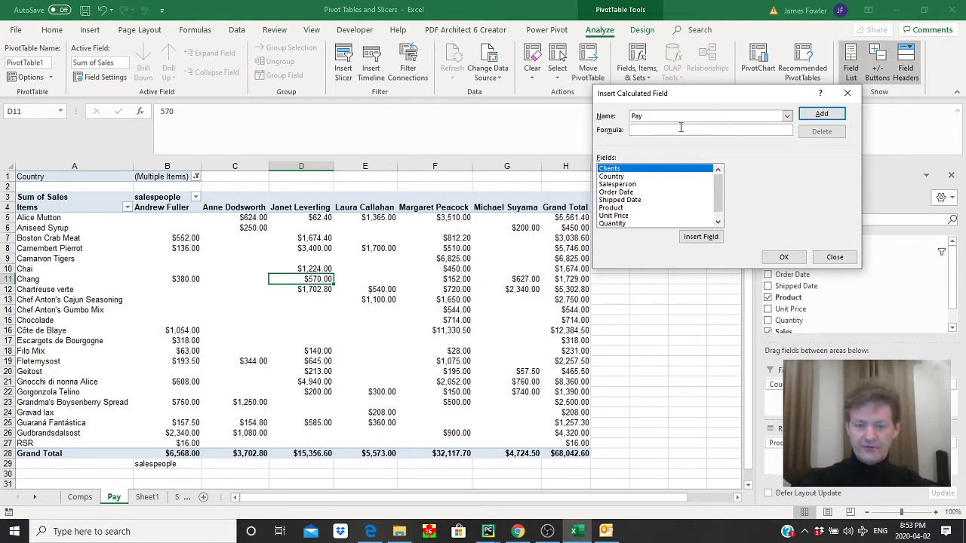
{"action": "type", "text": "="}
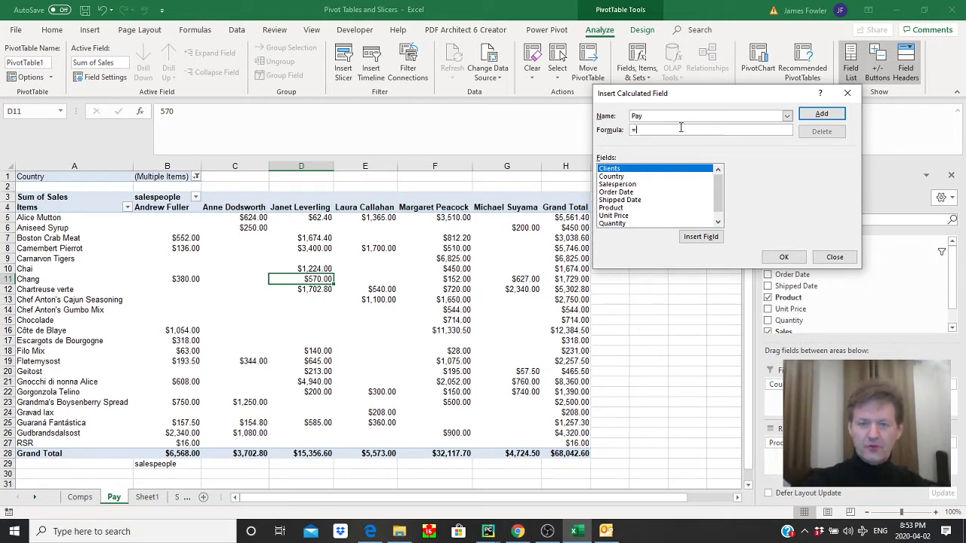
{"action": "left_click", "coordinate": [719, 223]}
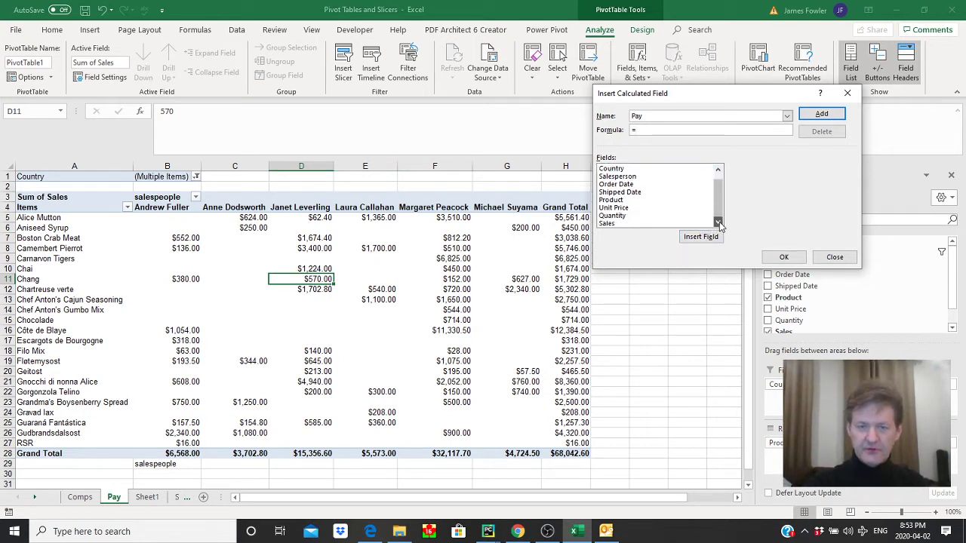
{"action": "double_click", "coordinate": [623, 224]}
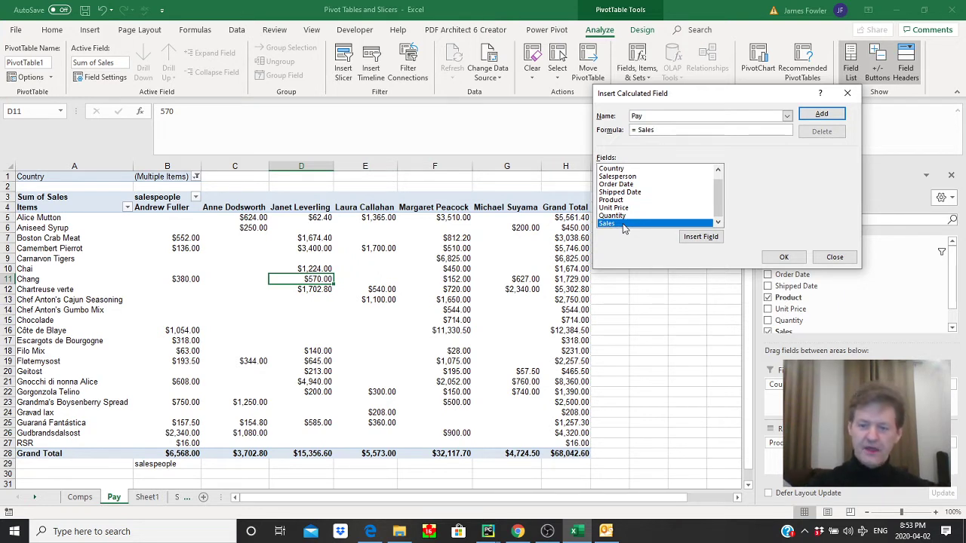
{"action": "type", "text": "*.05"}
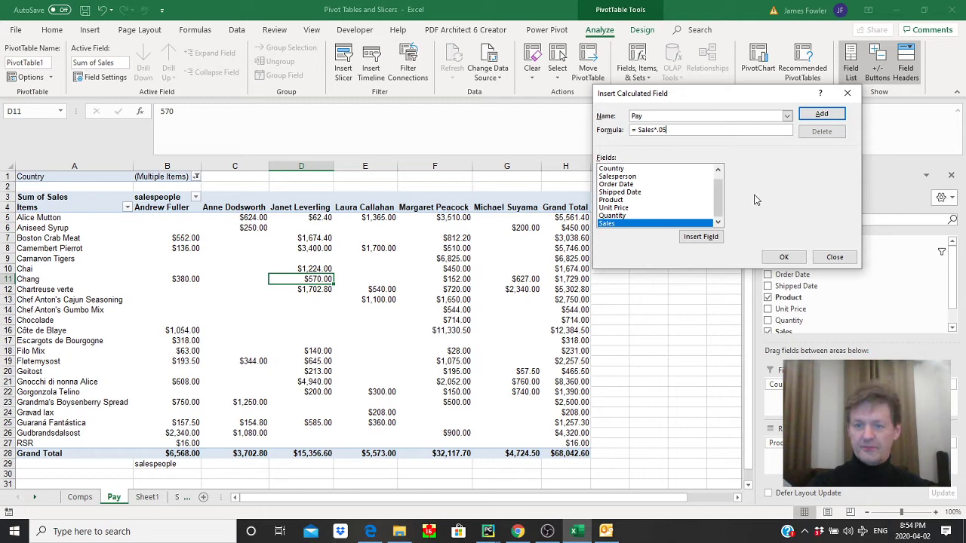
{"action": "left_click", "coordinate": [781, 259]}
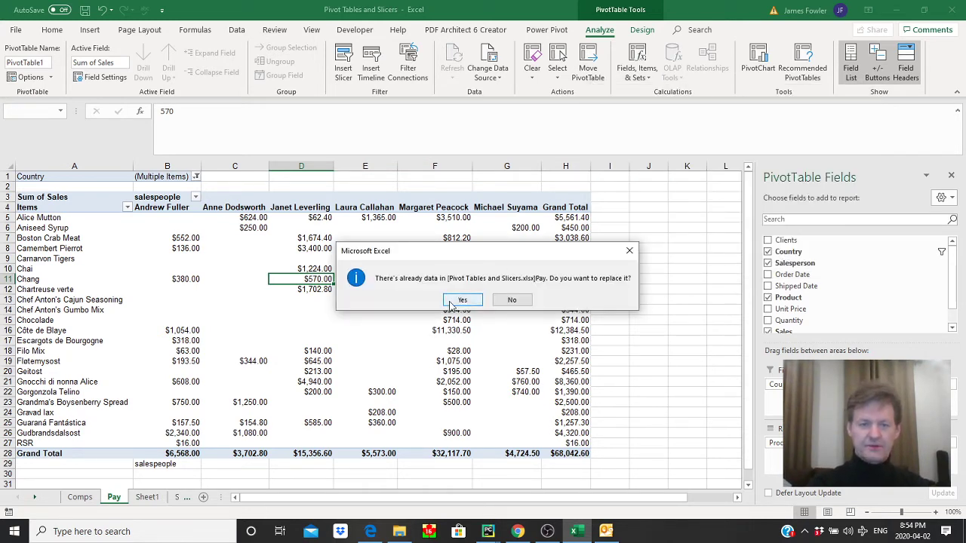
Confirm replacing the Pay field, close the field list, and filter the pivot to three salespeople.
{"action": "left_click", "coordinate": [450, 299]}
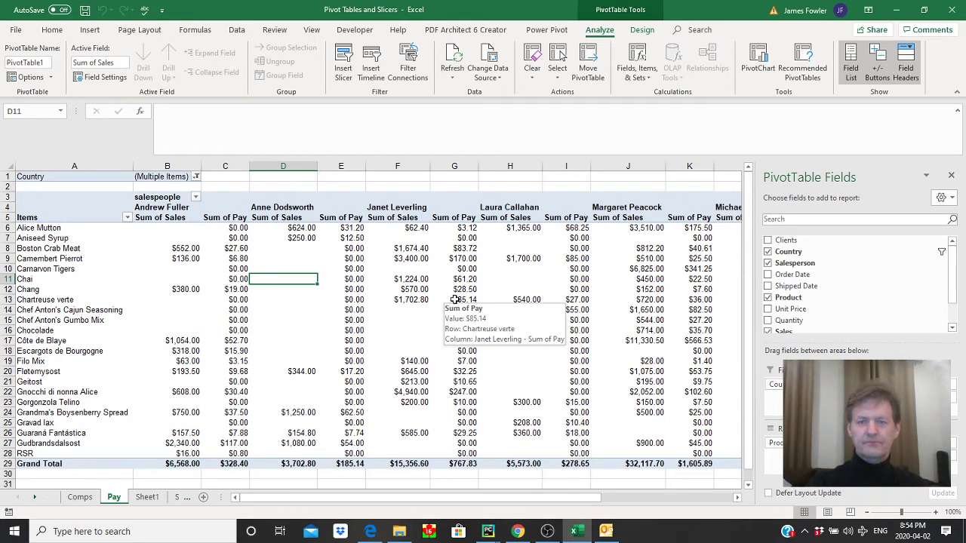
{"action": "left_click", "coordinate": [950, 178]}
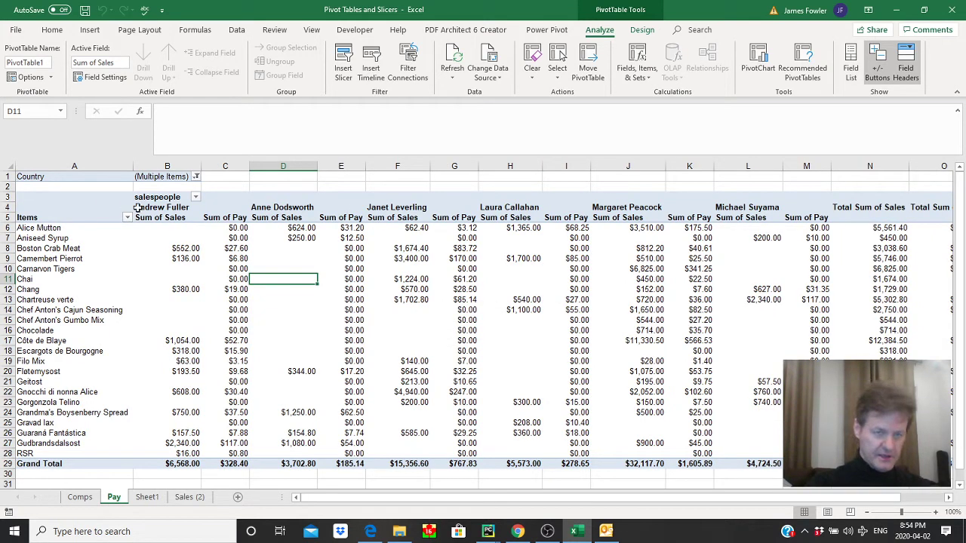
{"action": "left_click", "coordinate": [196, 197]}
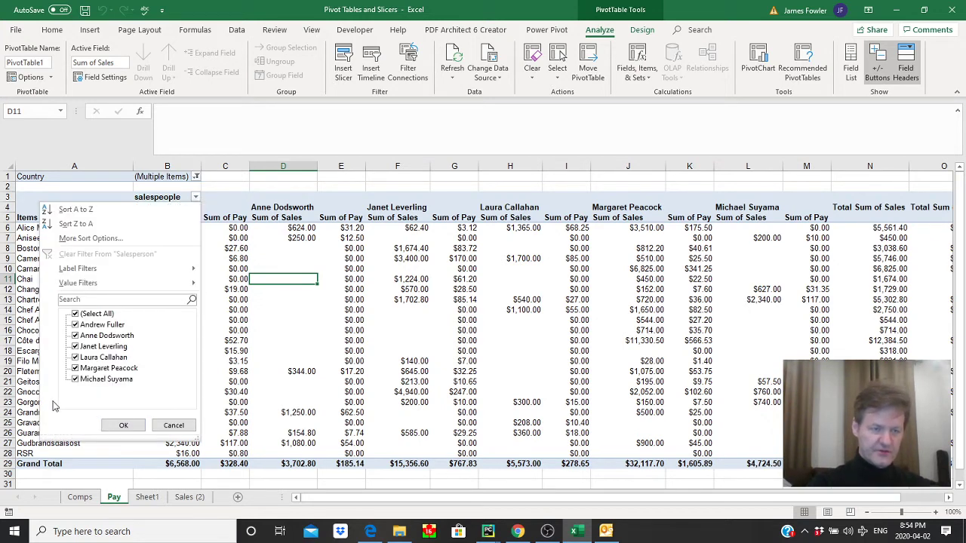
{"action": "left_click", "coordinate": [75, 314]}
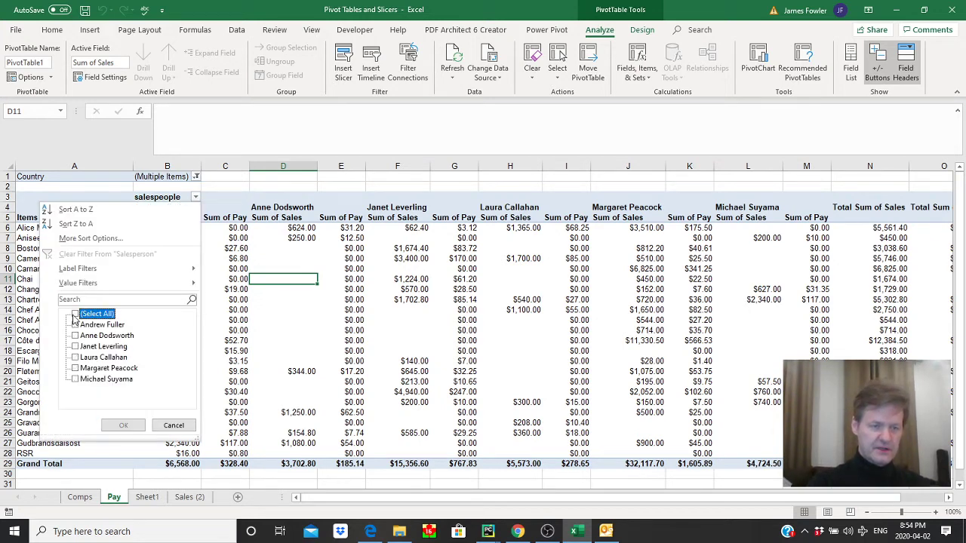
{"action": "left_click", "coordinate": [75, 379]}
{"action": "left_click", "coordinate": [75, 369]}
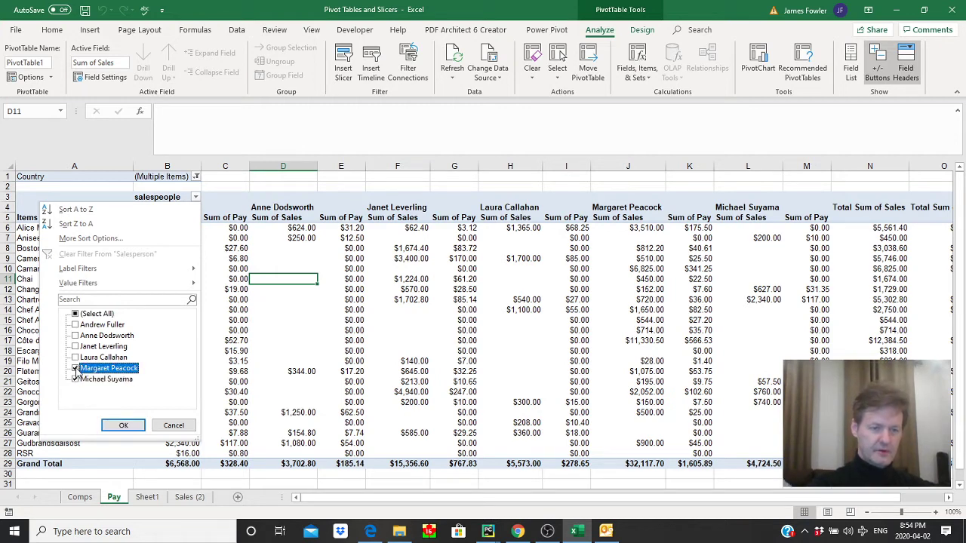
{"action": "left_click", "coordinate": [75, 336]}
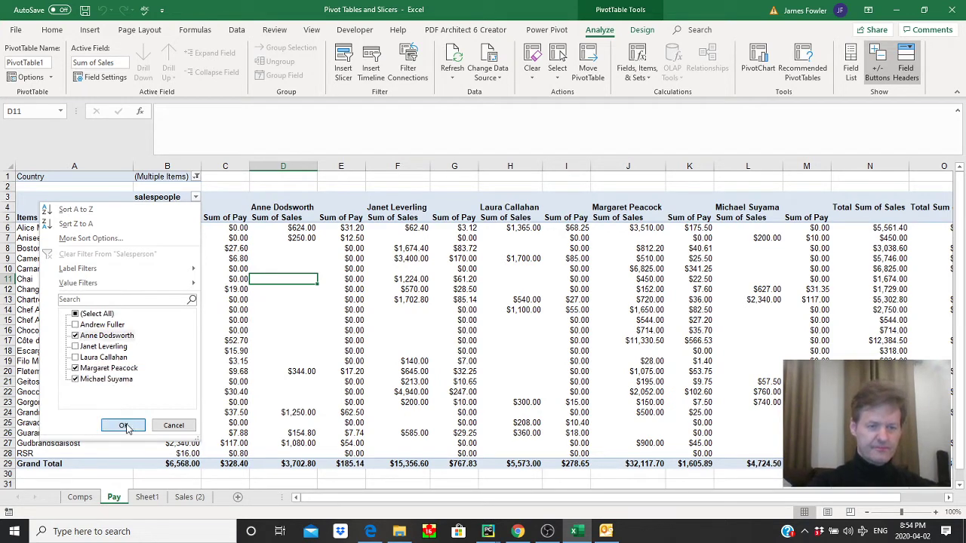
{"action": "left_click", "coordinate": [123, 426]}
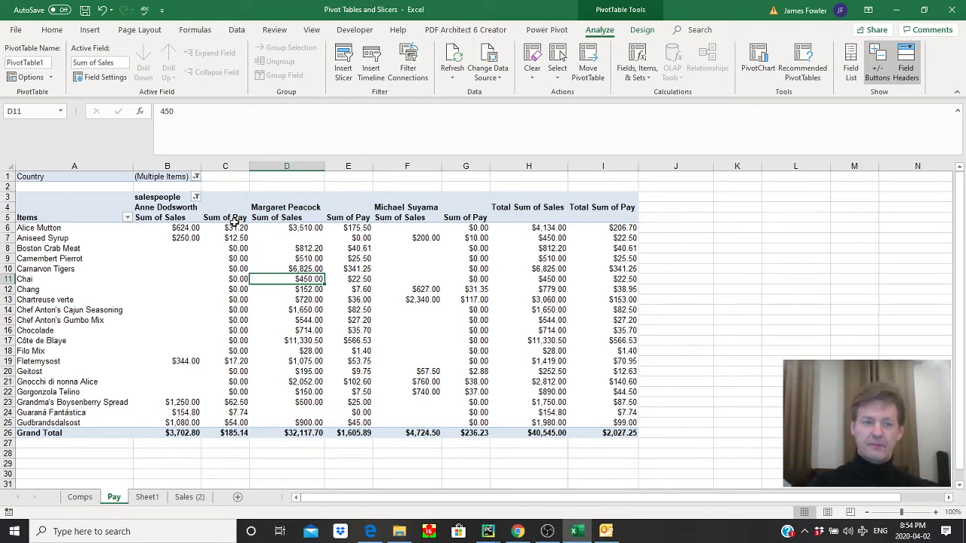
{"action": "mouse_move", "coordinate": [236, 226]}
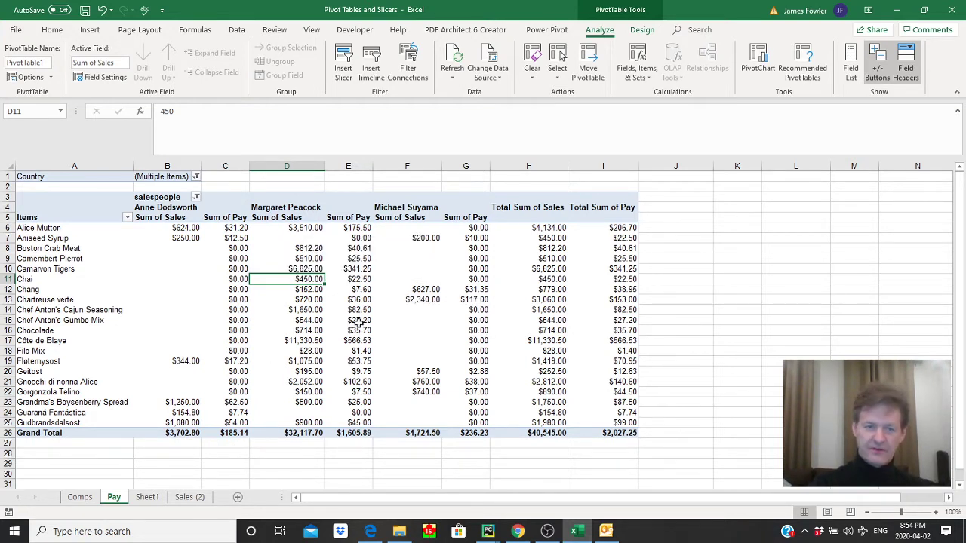
{"action": "mouse_move", "coordinate": [360, 339]}
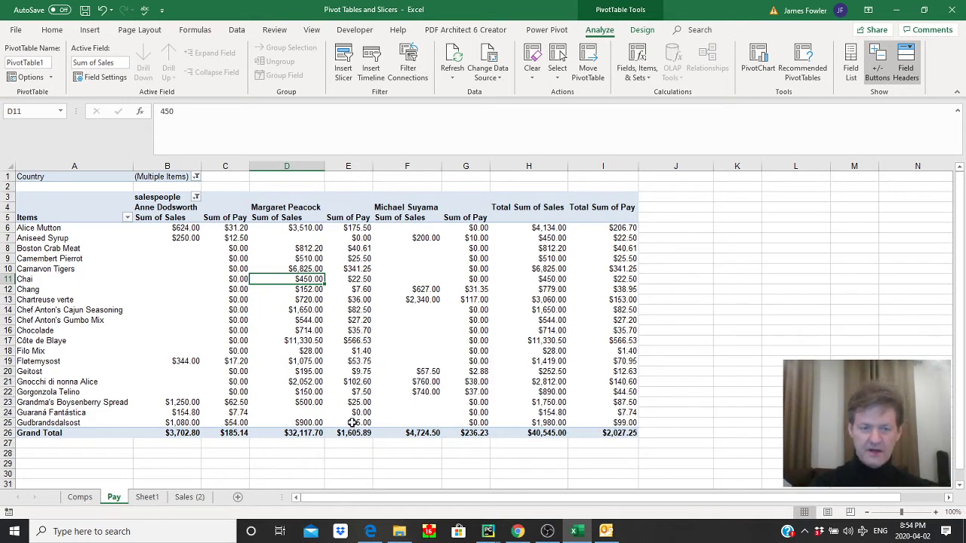
{"action": "mouse_move", "coordinate": [354, 433]}
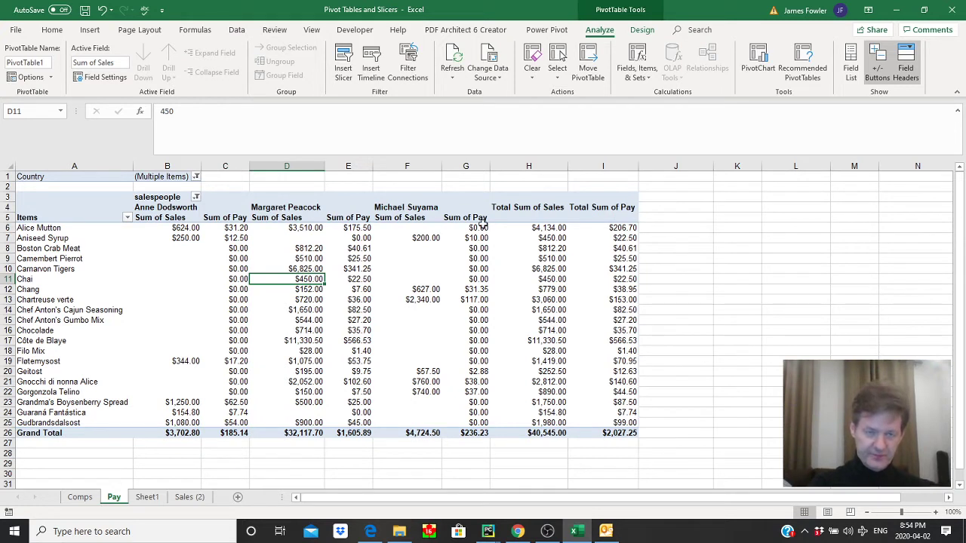
{"action": "mouse_move", "coordinate": [483, 225]}
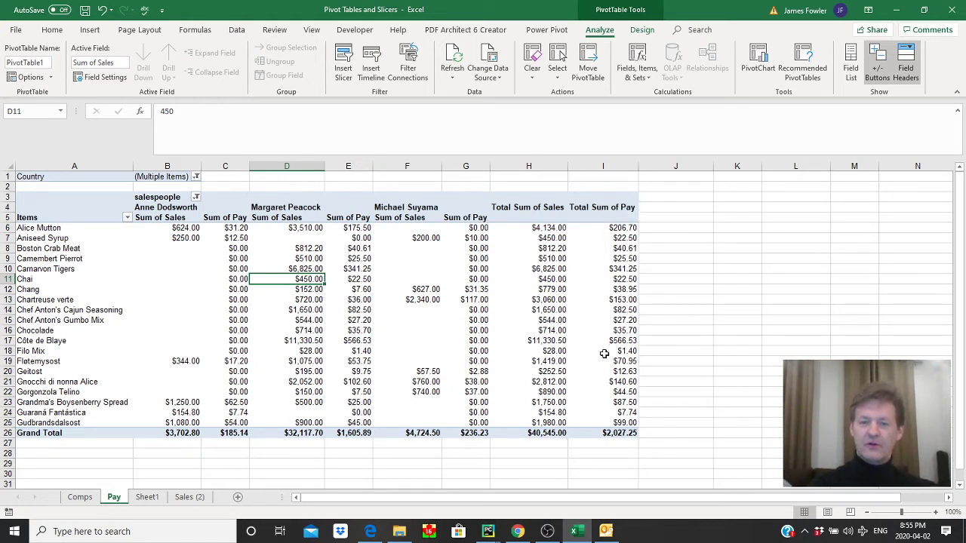
{"action": "mouse_move", "coordinate": [608, 433]}
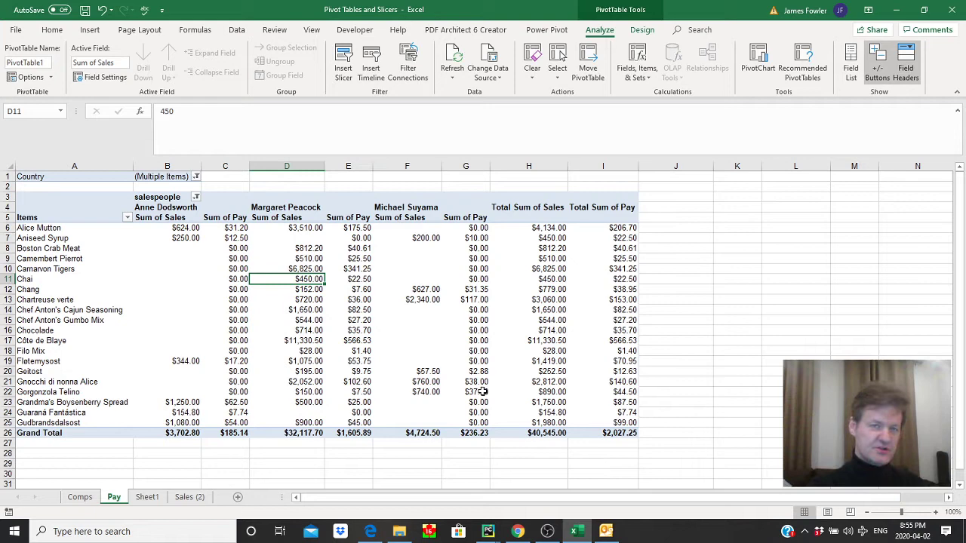
{"action": "mouse_move", "coordinate": [483, 392]}
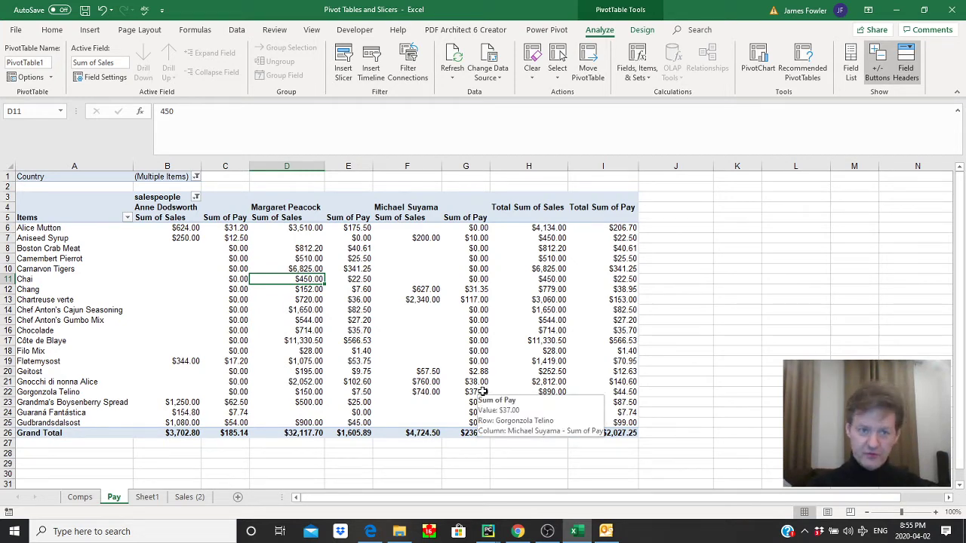
Switch to the Comps sheet and delete its Product slicer.
{"action": "left_click", "coordinate": [80, 498]}
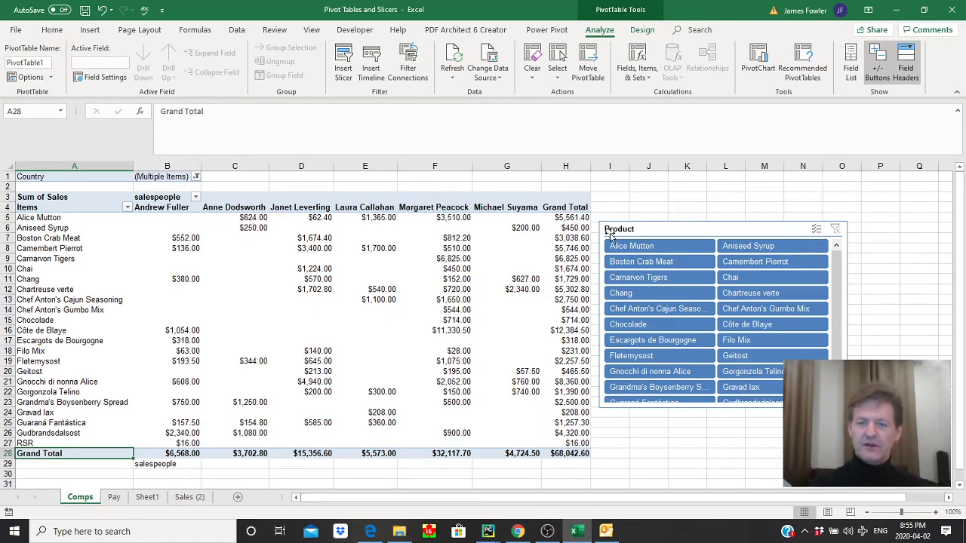
{"action": "left_click", "coordinate": [638, 232]}
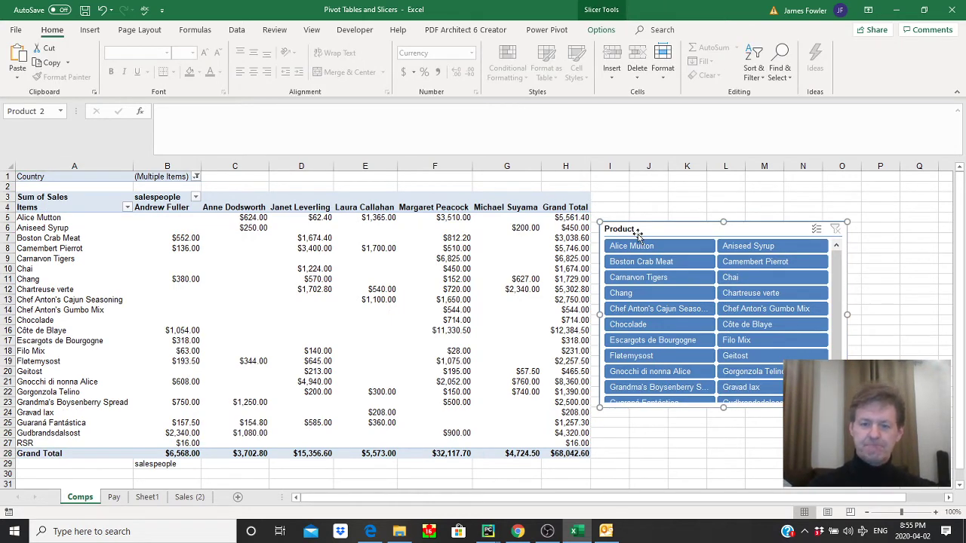
{"action": "key", "text": "Delete"}
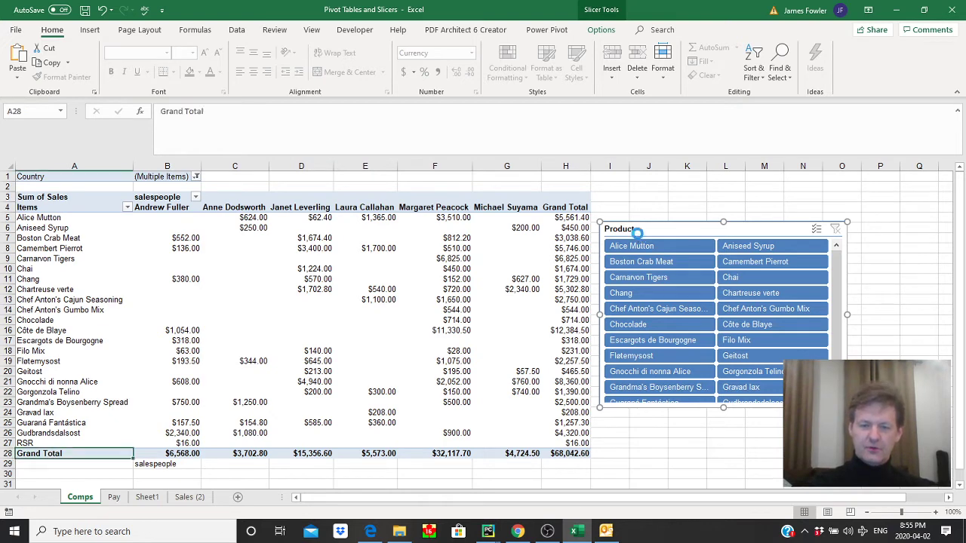
Select a sales value in the pivot and open the PivotTable Analyze tools.
{"action": "left_click", "coordinate": [310, 290]}
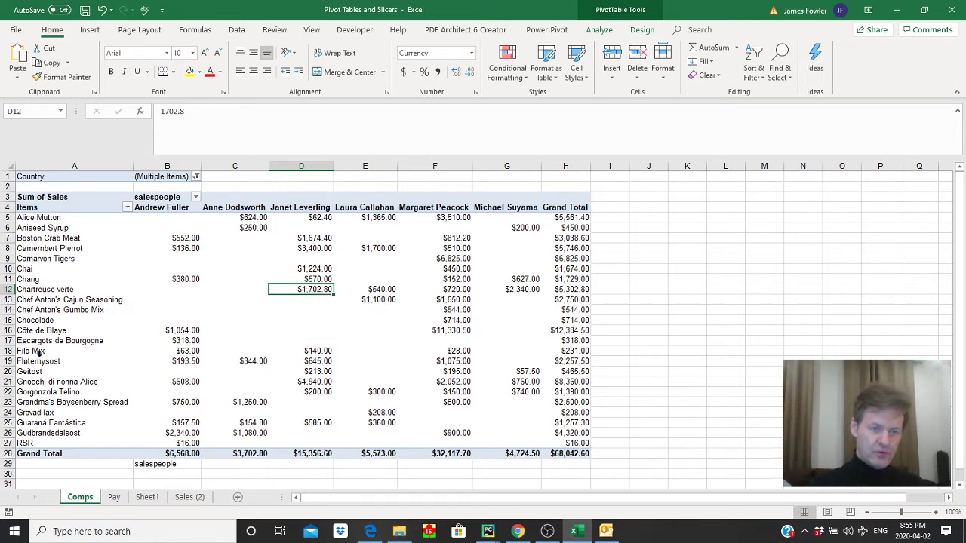
{"action": "mouse_move", "coordinate": [194, 238]}
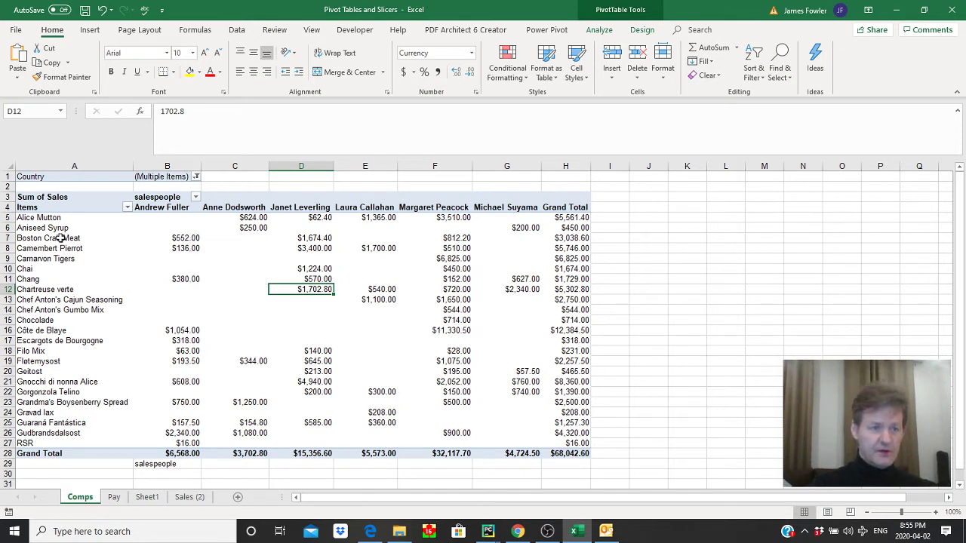
{"action": "mouse_move", "coordinate": [60, 238]}
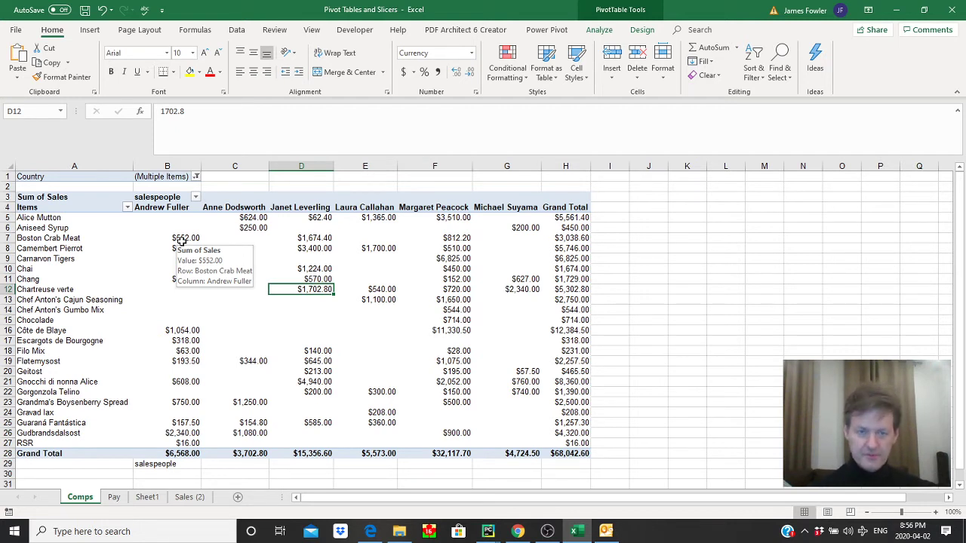
{"action": "mouse_move", "coordinate": [352, 232]}
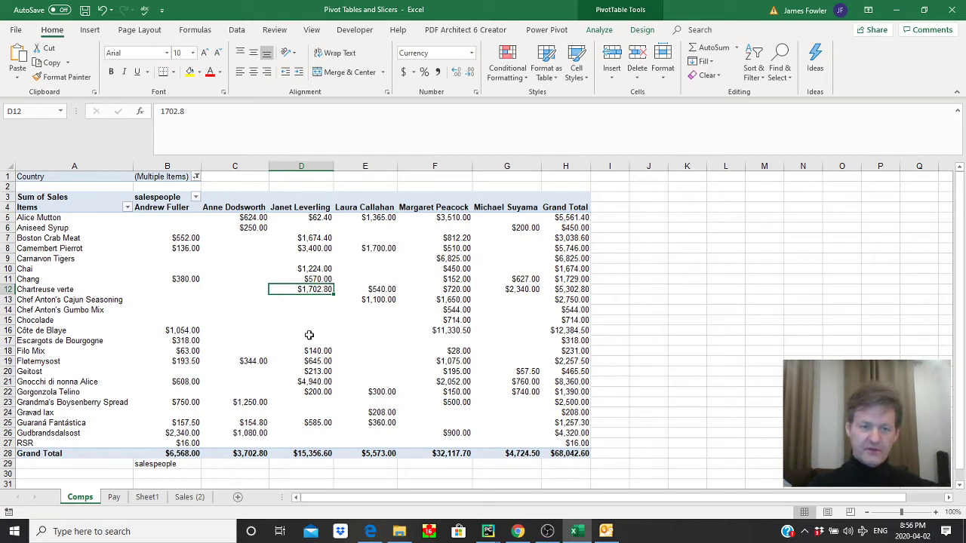
{"action": "mouse_move", "coordinate": [310, 257]}
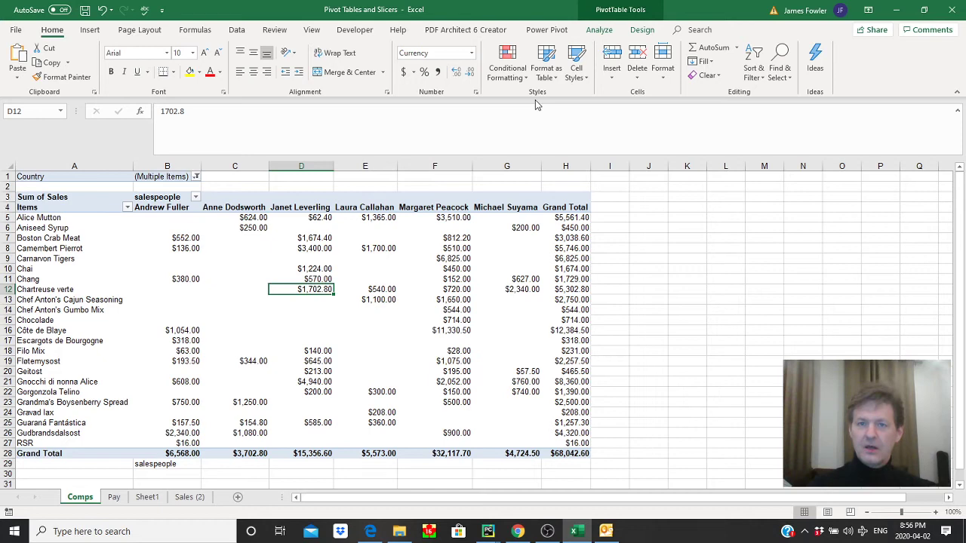
{"action": "left_click", "coordinate": [600, 30]}
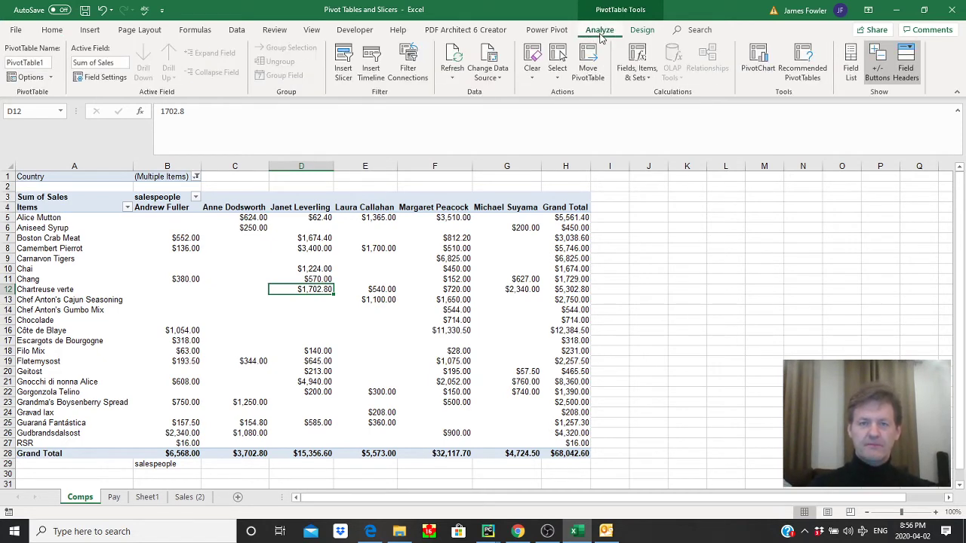
Set Sum of Sales to show values as % of Row Total.
{"action": "left_click", "coordinate": [102, 78]}
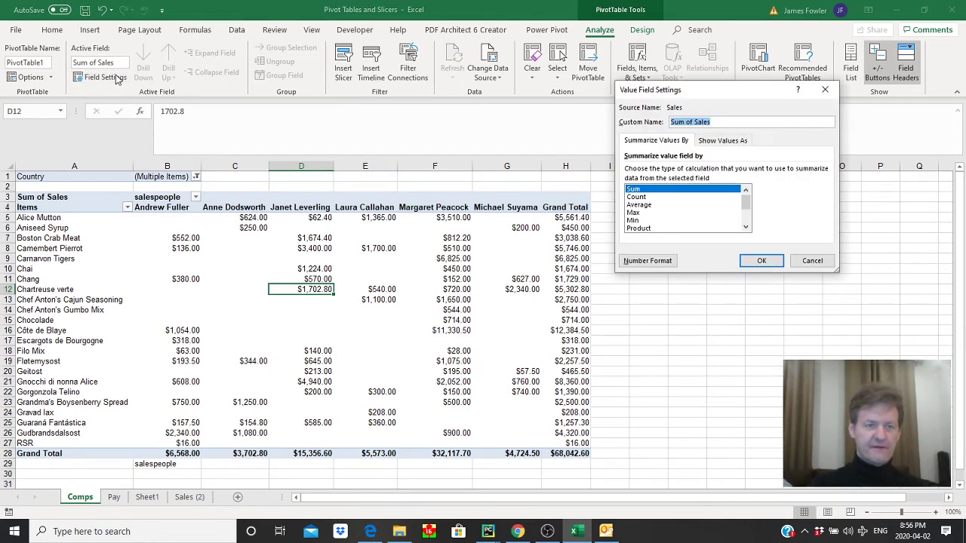
{"action": "left_click", "coordinate": [726, 141]}
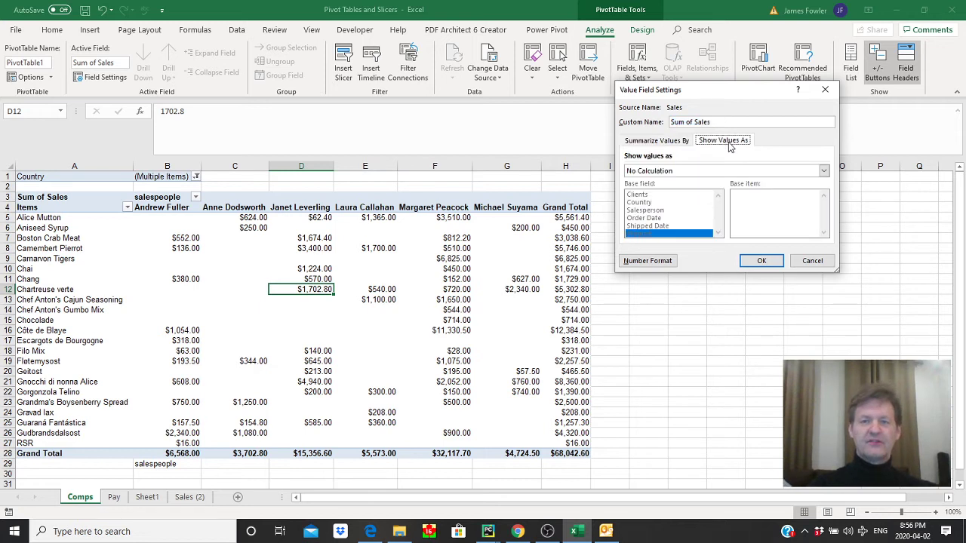
{"action": "left_click", "coordinate": [823, 171]}
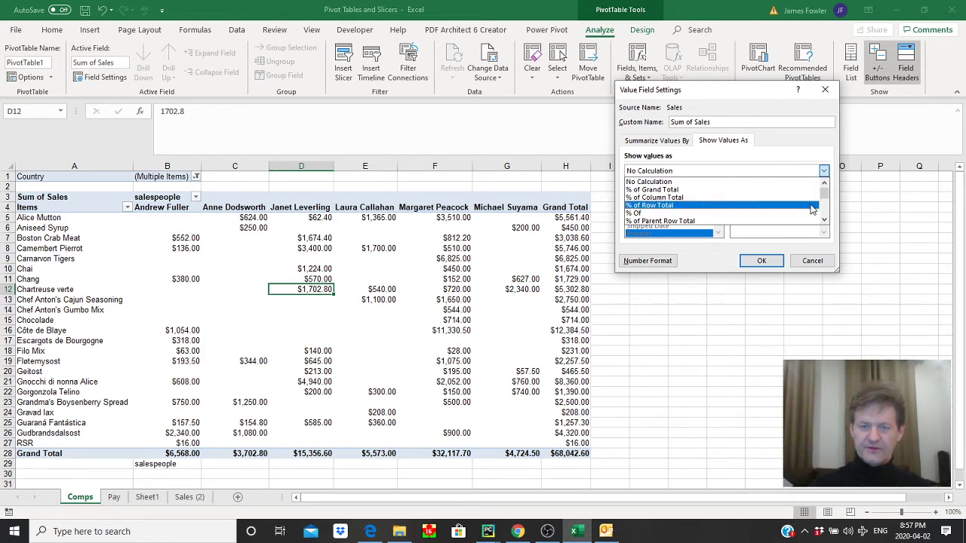
{"action": "left_click", "coordinate": [812, 205]}
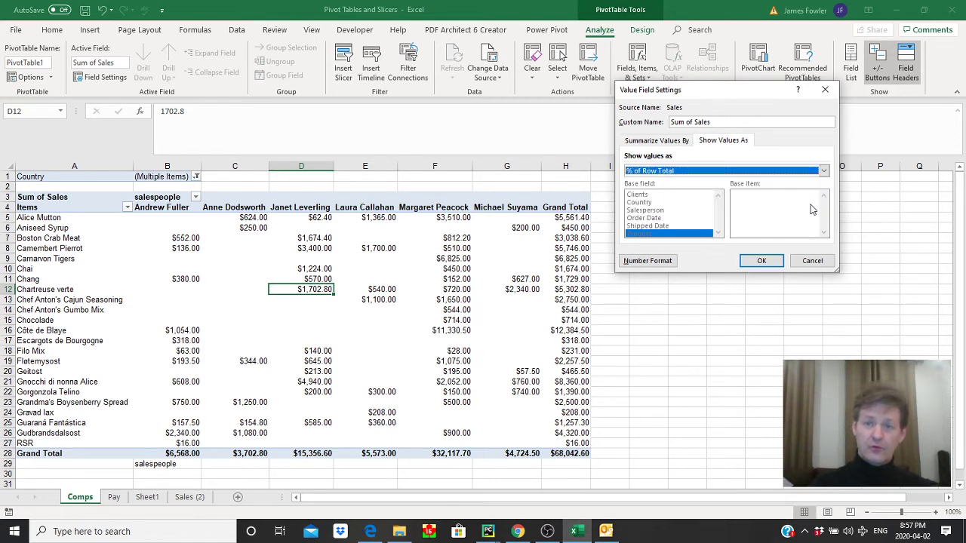
{"action": "left_click", "coordinate": [779, 261]}
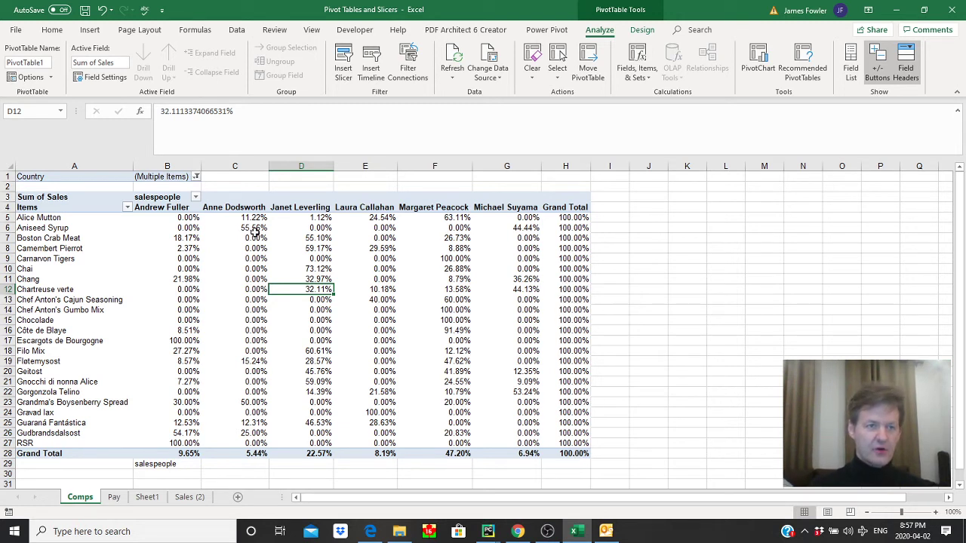
Change Sum of Sales to show values as % of Grand Total.
{"action": "left_click", "coordinate": [117, 83]}
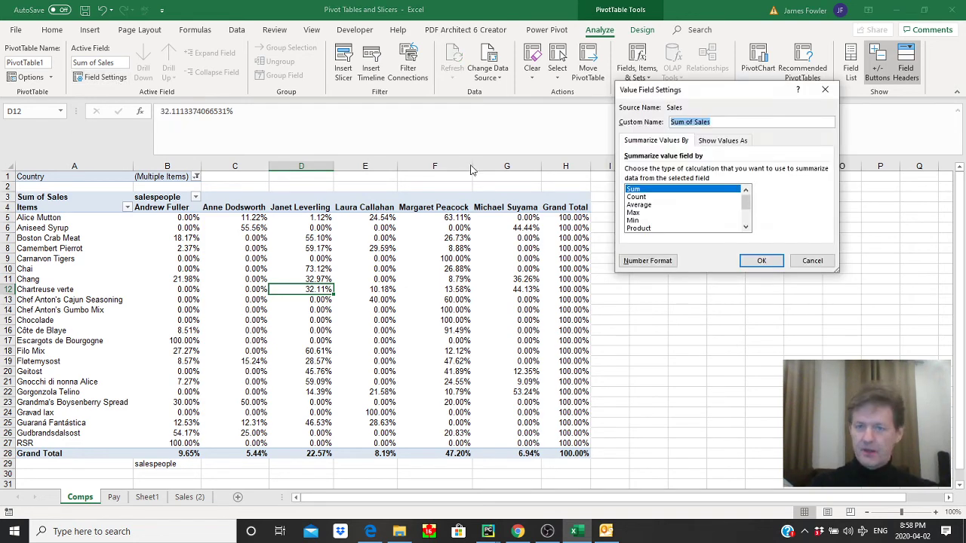
{"action": "left_click", "coordinate": [709, 143]}
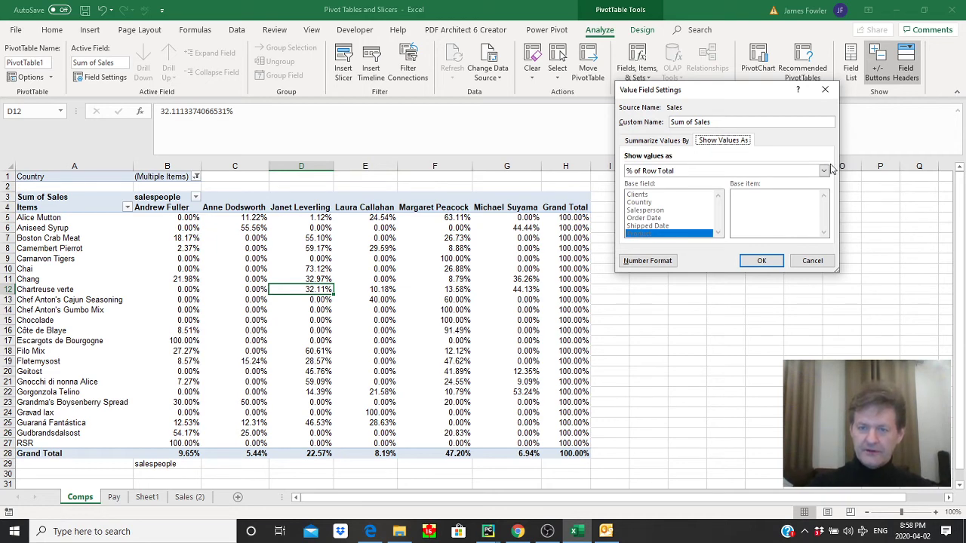
{"action": "left_click", "coordinate": [824, 173]}
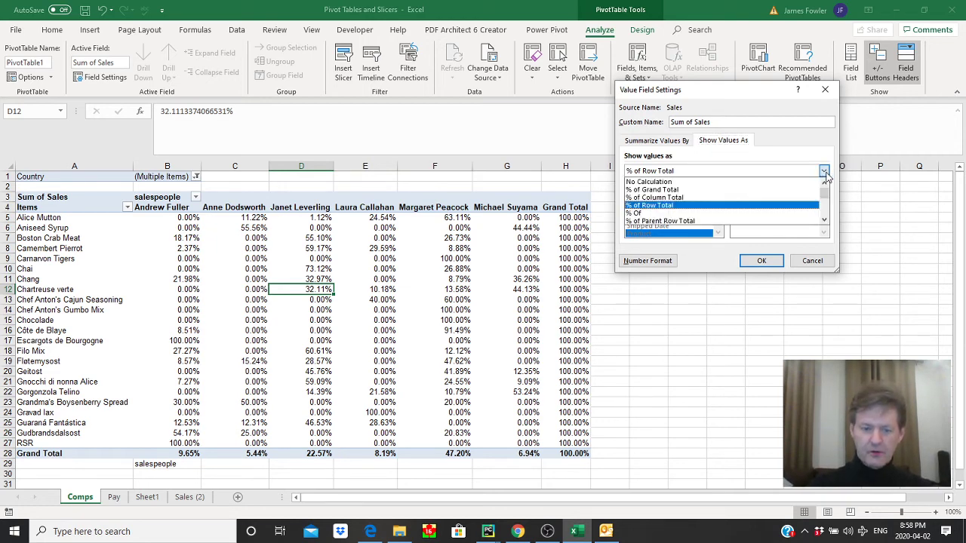
{"action": "left_click", "coordinate": [734, 190]}
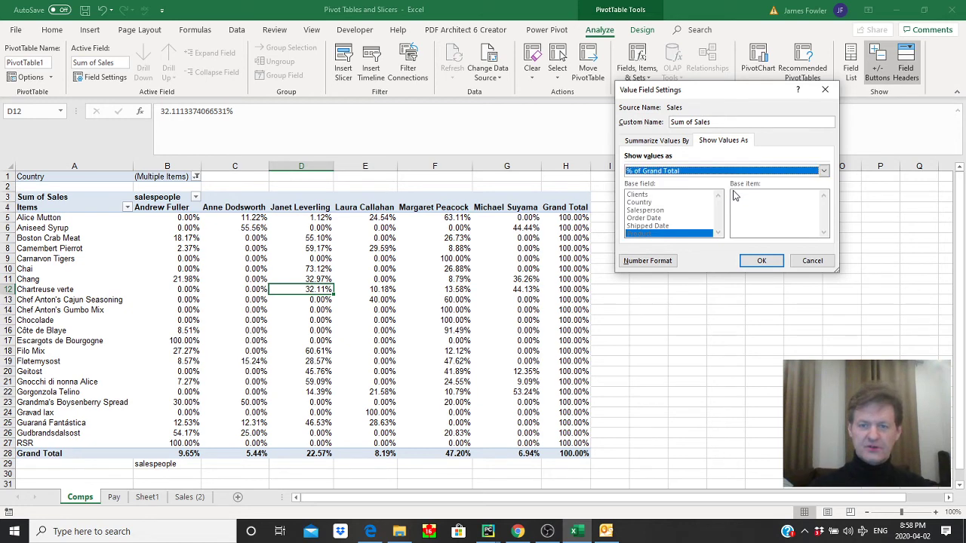
{"action": "left_click", "coordinate": [756, 260]}
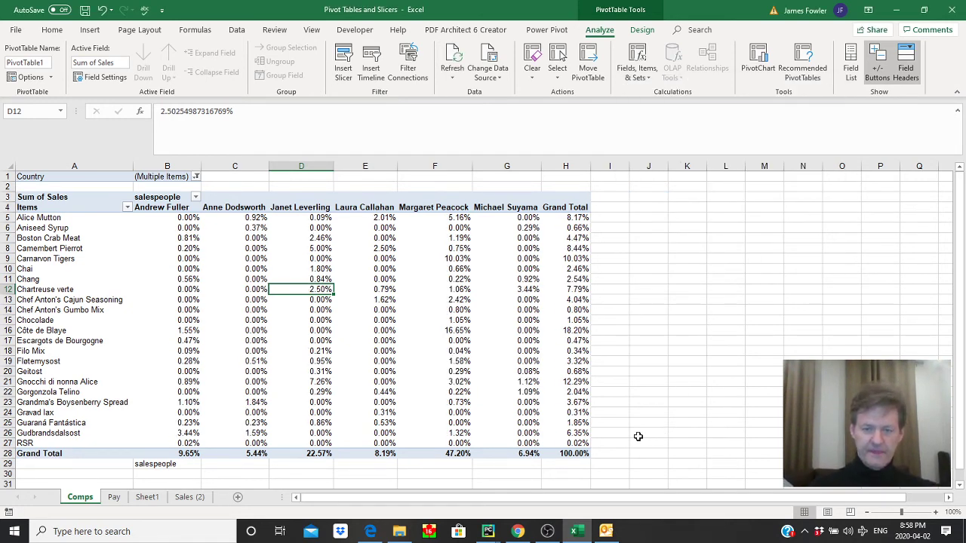
{"action": "mouse_move", "coordinate": [583, 453]}
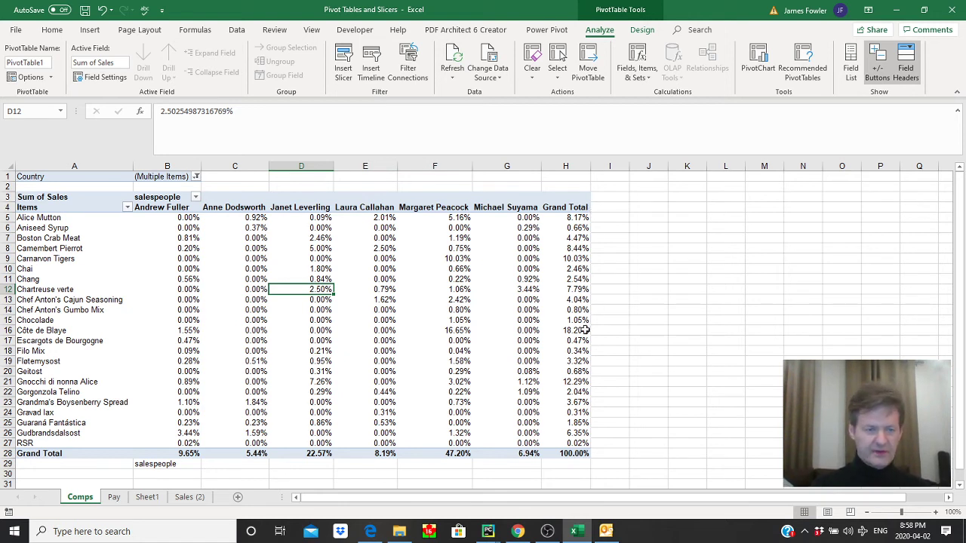
{"action": "mouse_move", "coordinate": [585, 330]}
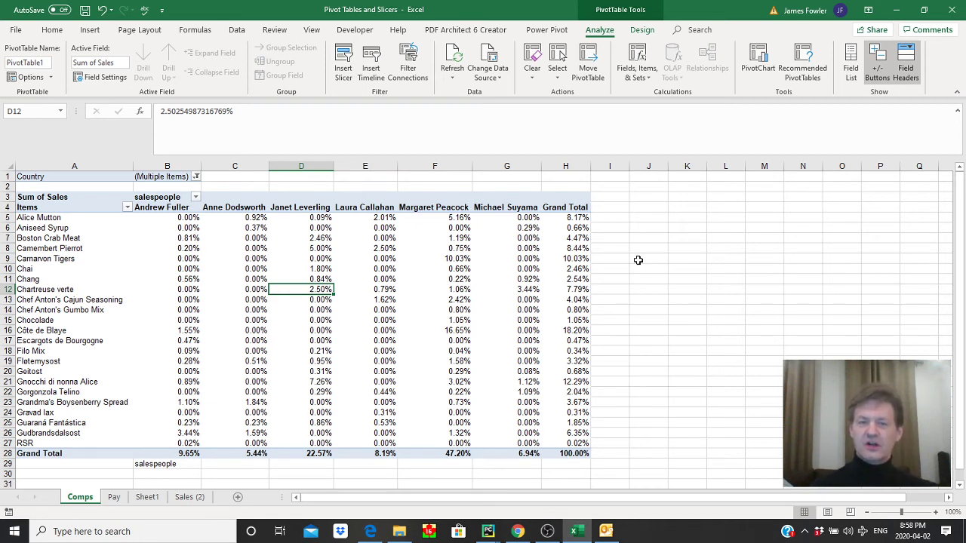
Check Sum of Sales' Show Values As setting, cancel unchanged, and select cell J10 outside the pivot.
{"action": "left_click", "coordinate": [98, 78]}
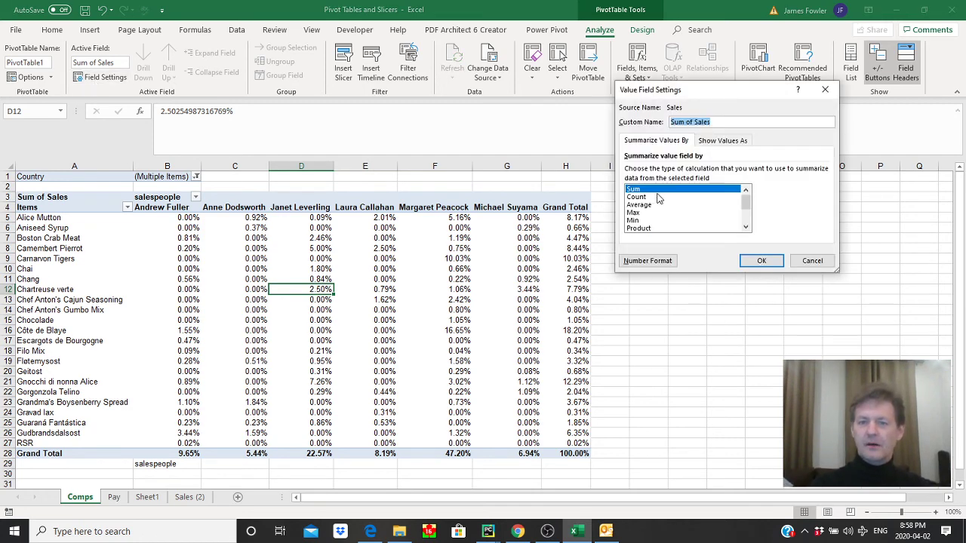
{"action": "left_click", "coordinate": [721, 142]}
{"action": "left_click", "coordinate": [824, 171]}
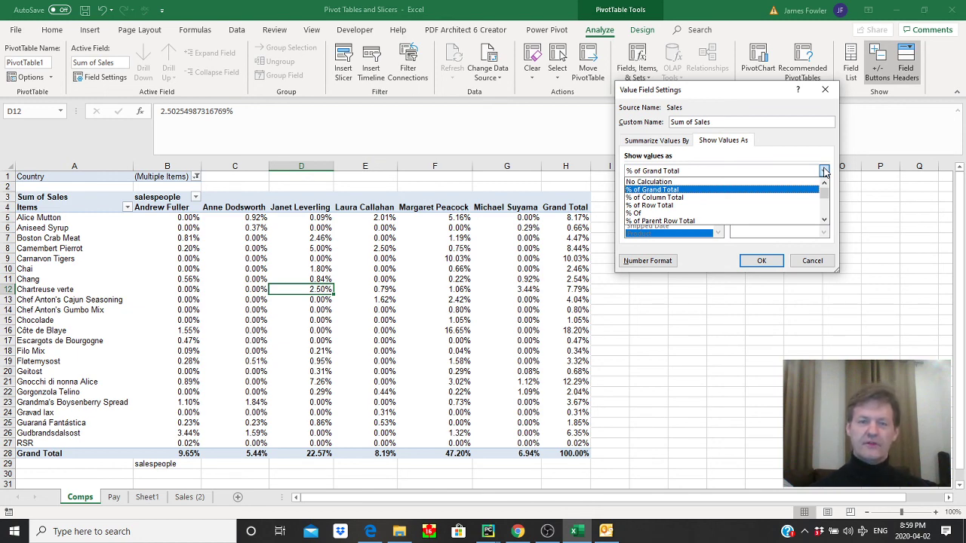
{"action": "left_click", "coordinate": [827, 259]}
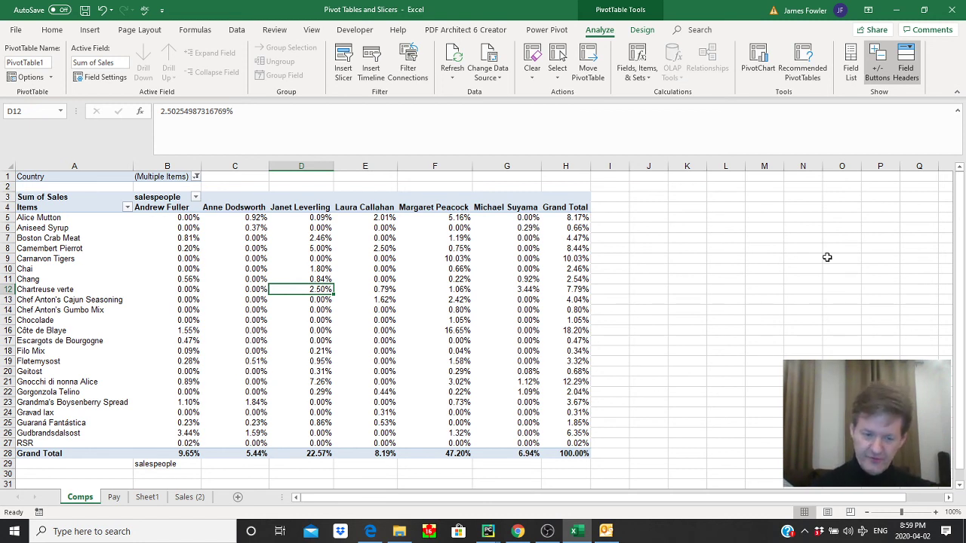
{"action": "left_click", "coordinate": [653, 268]}
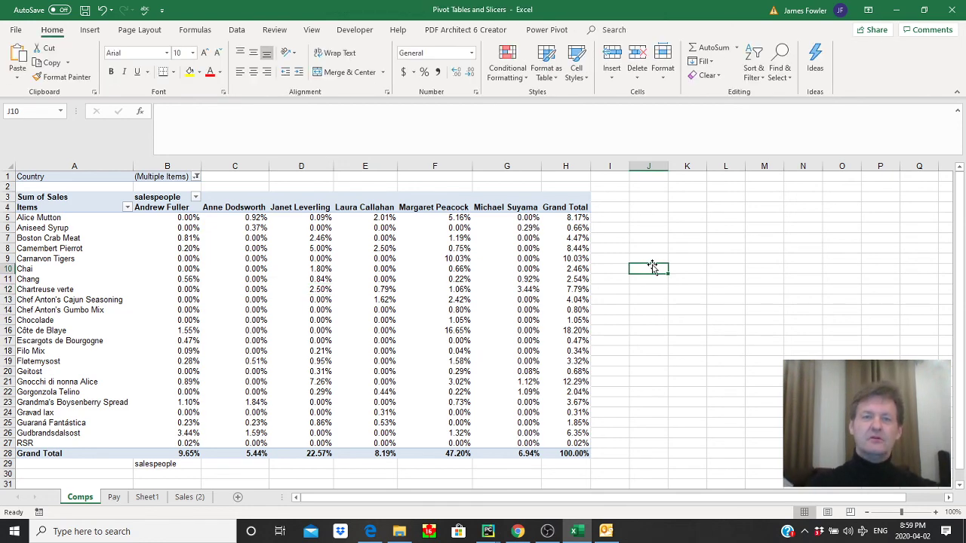